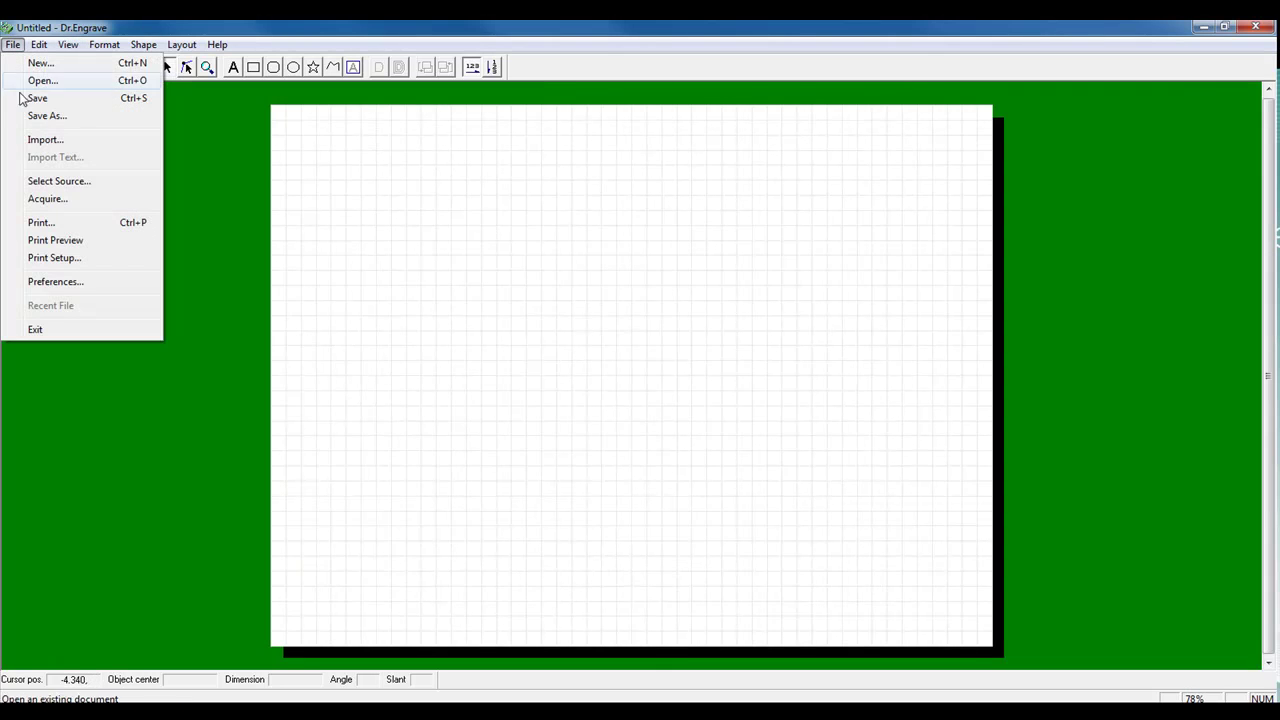
# Step: Set the Roland EGX-350 engraving area unit to inches in the print setup
pyautogui.click(53, 258)
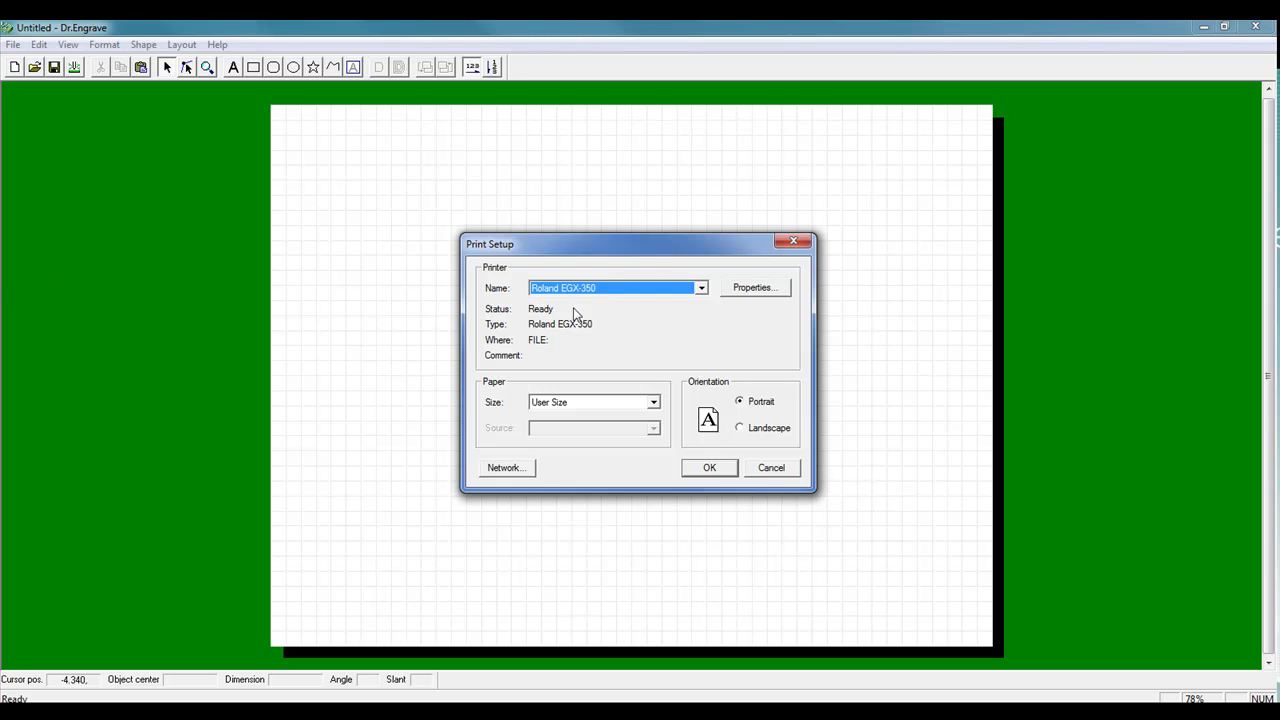
pyautogui.click(765, 291)
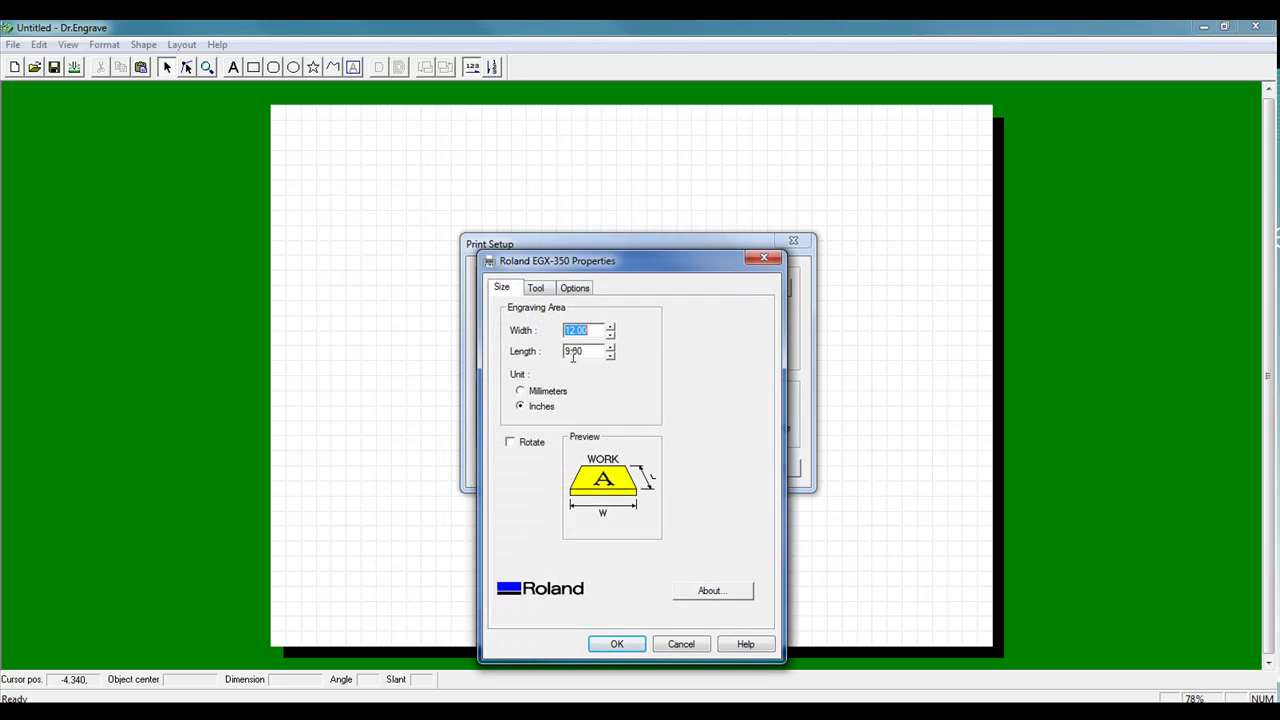
pyautogui.click(527, 392)
pyautogui.click(524, 407)
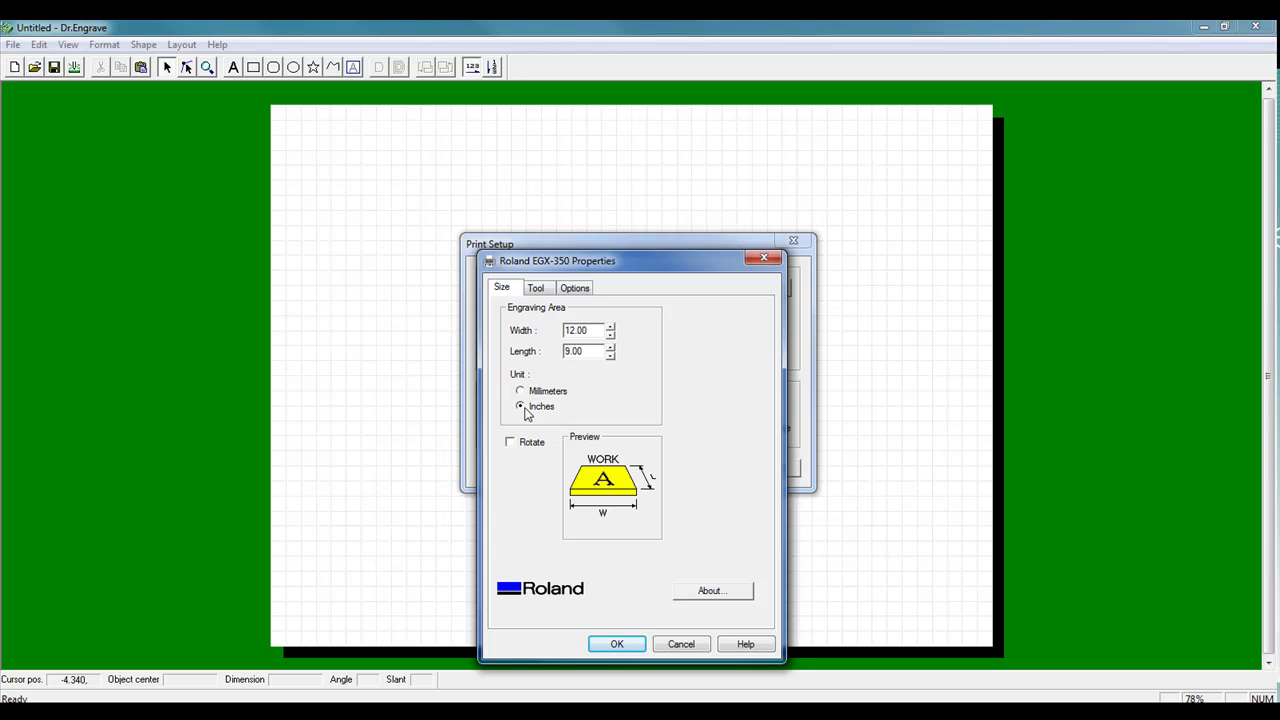
pyautogui.click(620, 642)
pyautogui.click(706, 469)
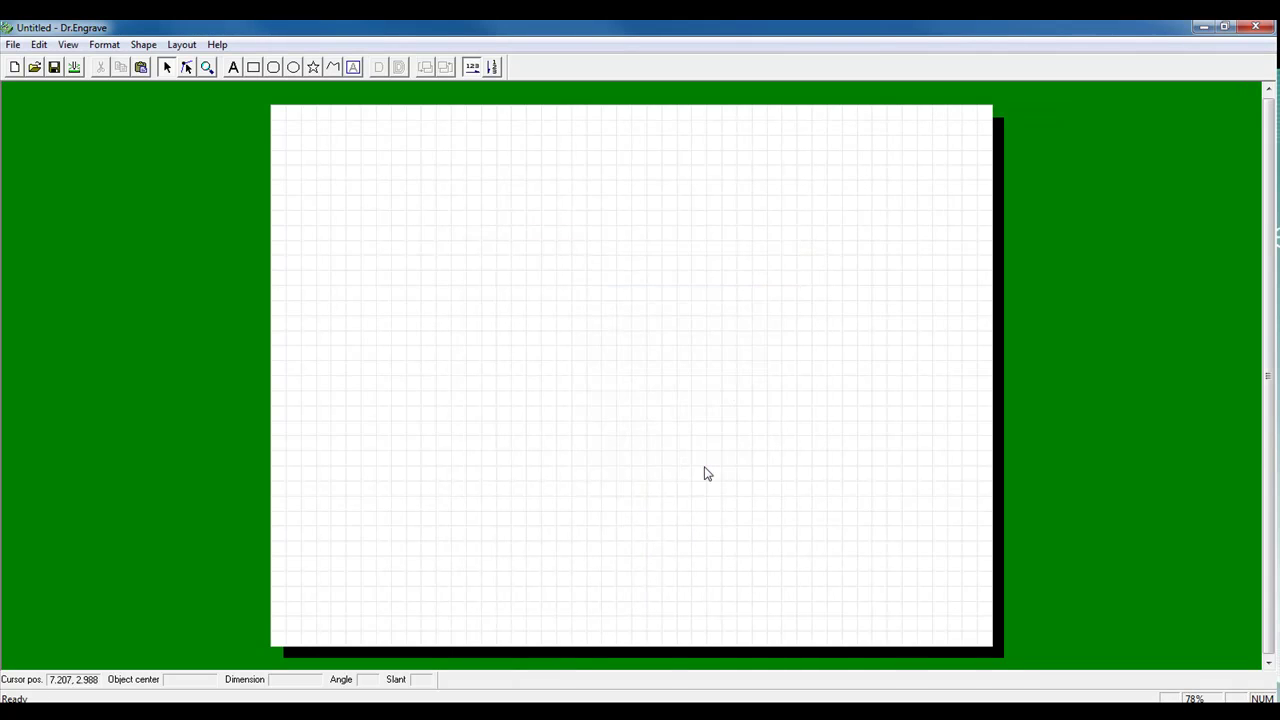
# Step: Import the Windows bitmap Heart.bmp from the Valentines_Heart_Sample_Set folder, fine-tuning the image density in the preview
pyautogui.click(13, 44)
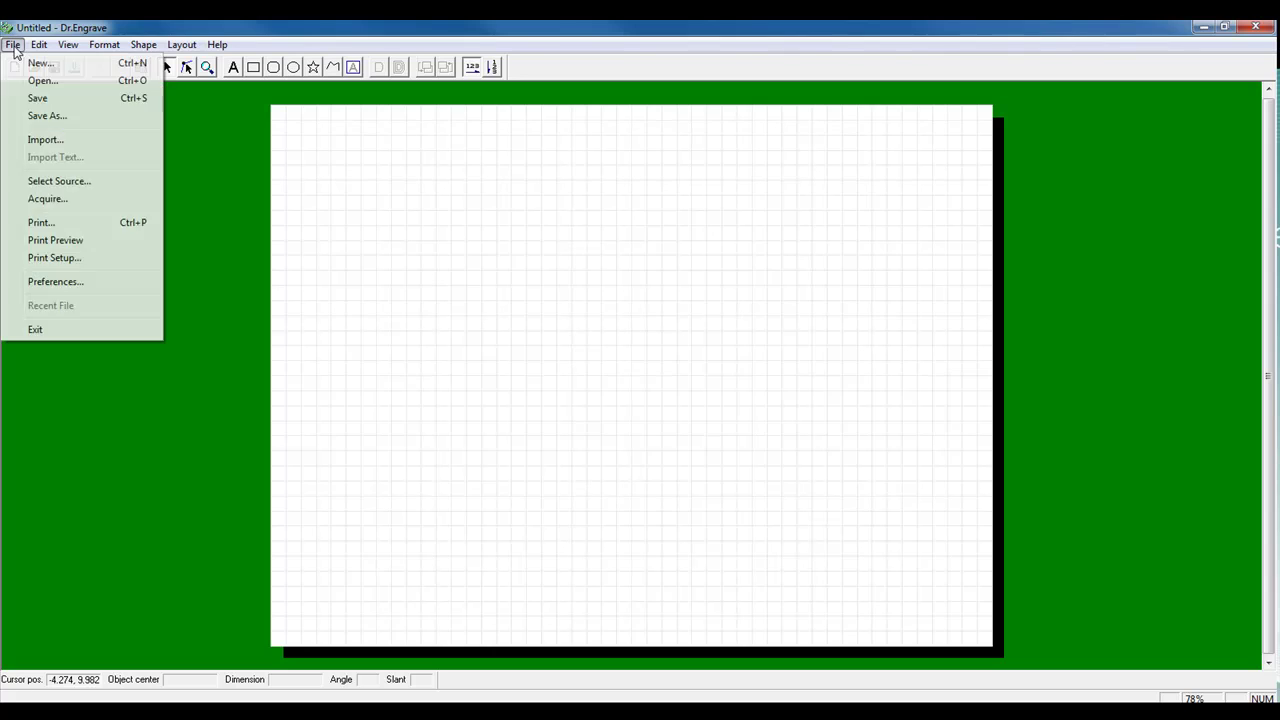
pyautogui.click(45, 142)
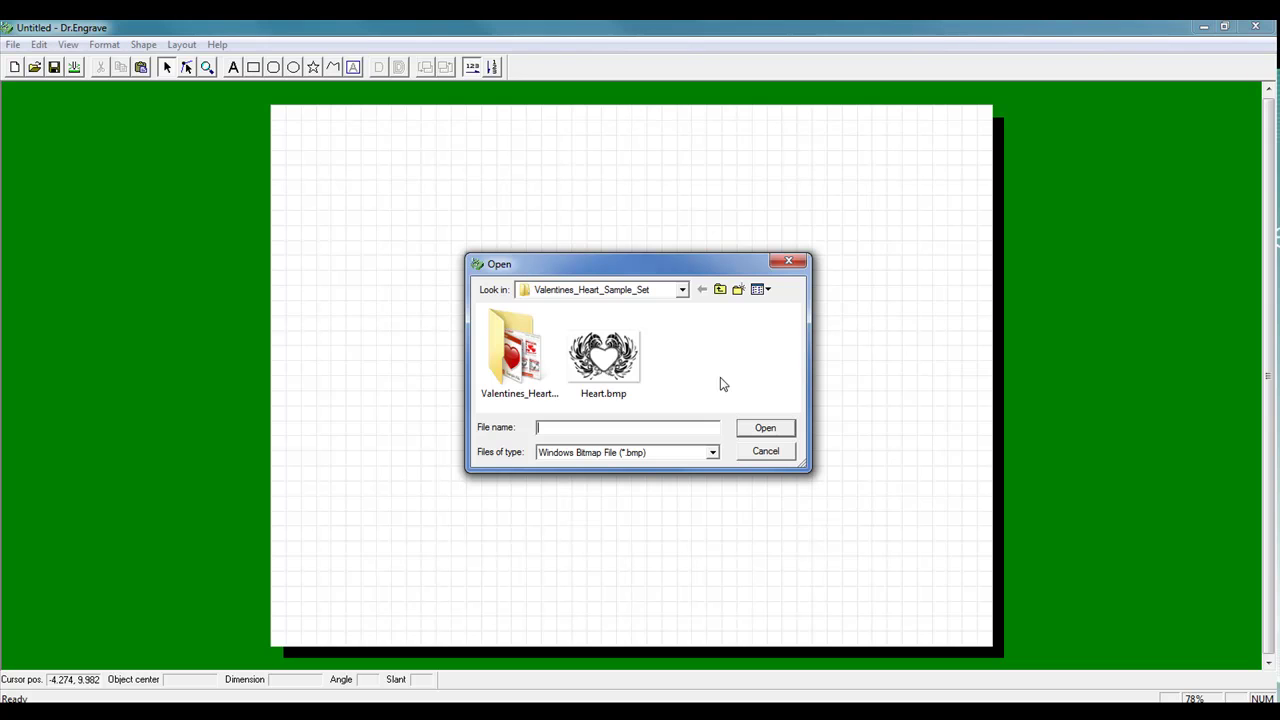
pyautogui.click(712, 453)
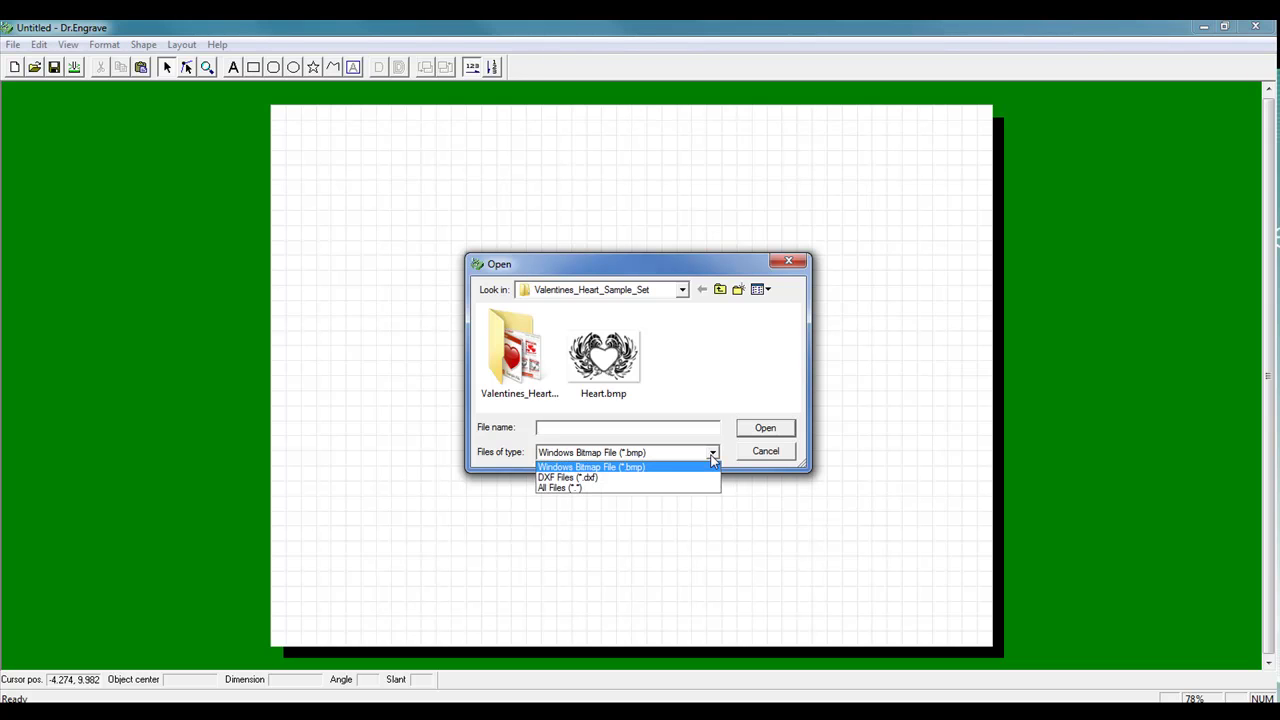
pyautogui.click(644, 468)
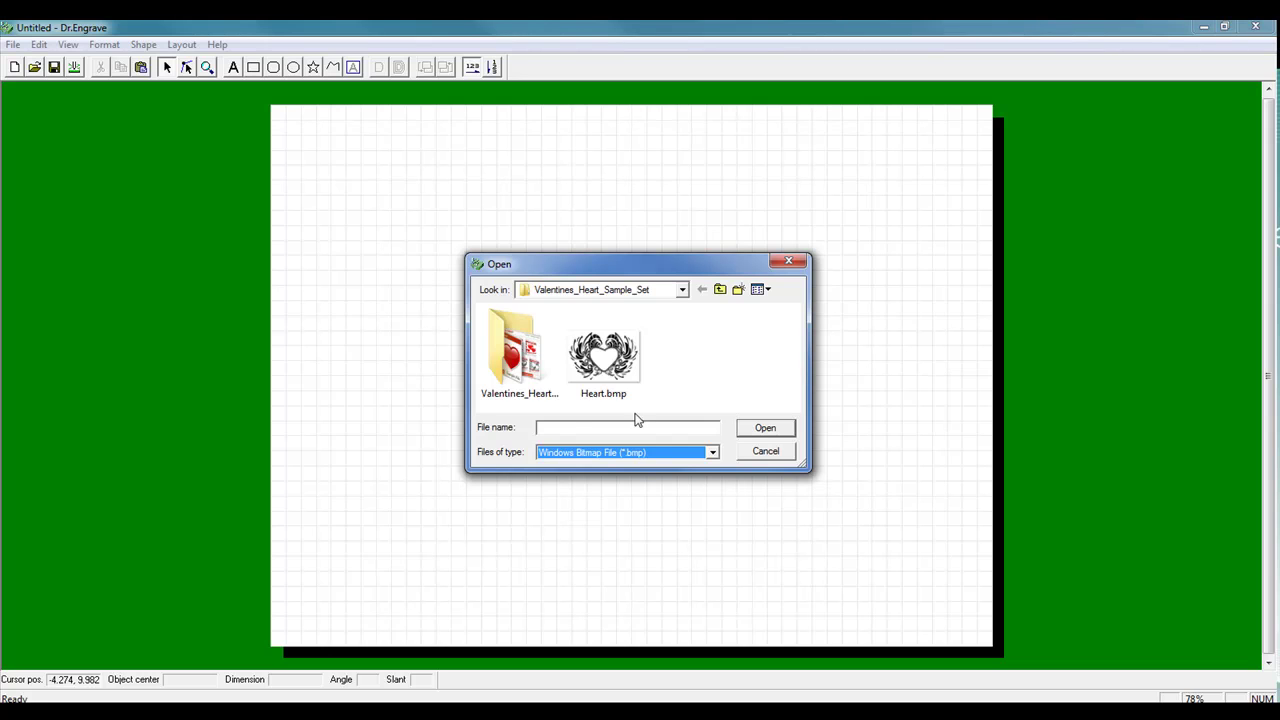
pyautogui.click(603, 367)
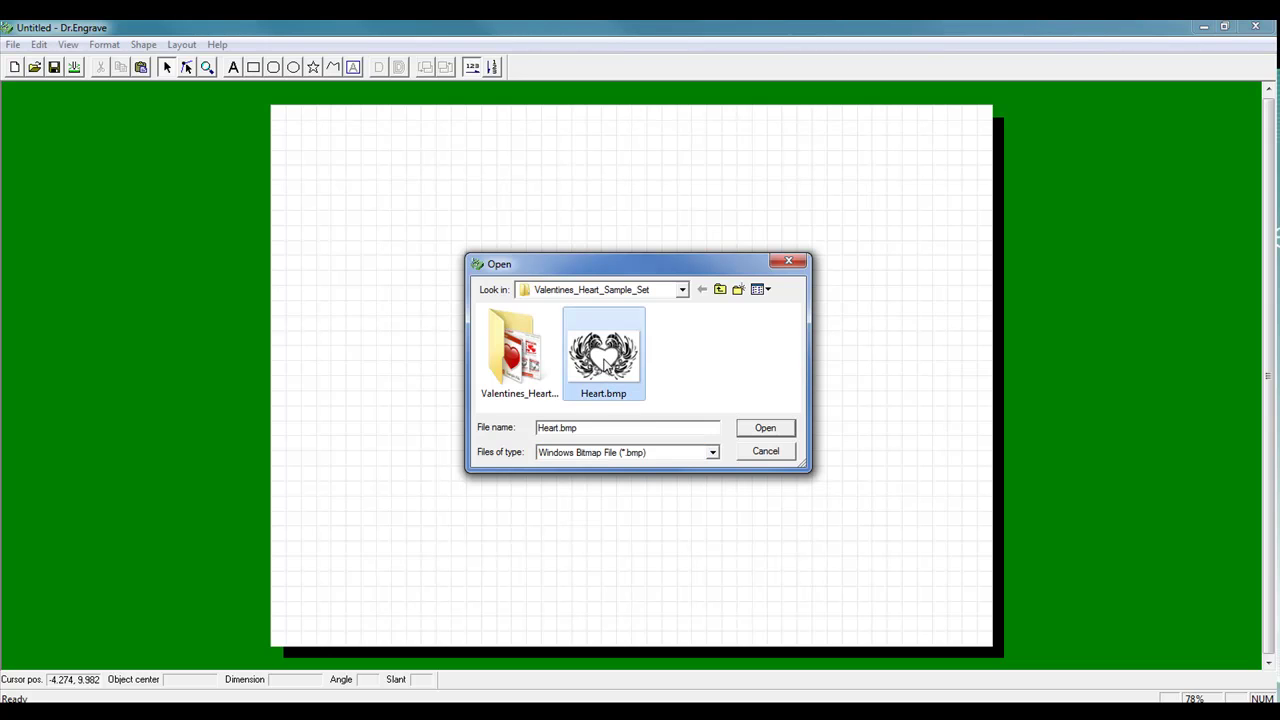
pyautogui.click(766, 430)
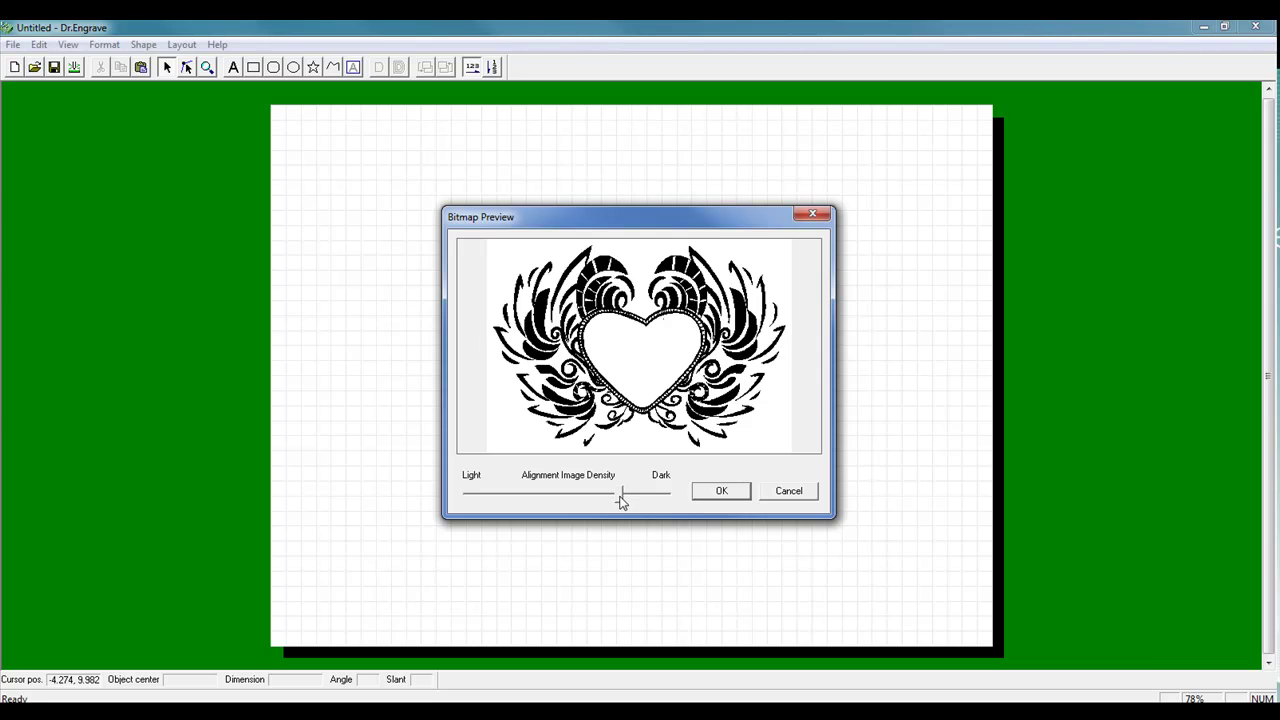
pyautogui.moveTo(620, 500)
pyautogui.mouseDown()
pyautogui.moveTo(528, 502)
pyautogui.moveTo(657, 510)
pyautogui.moveTo(480, 505)
pyautogui.moveTo(625, 509)
pyautogui.mouseUp()
pyautogui.click(721, 491)
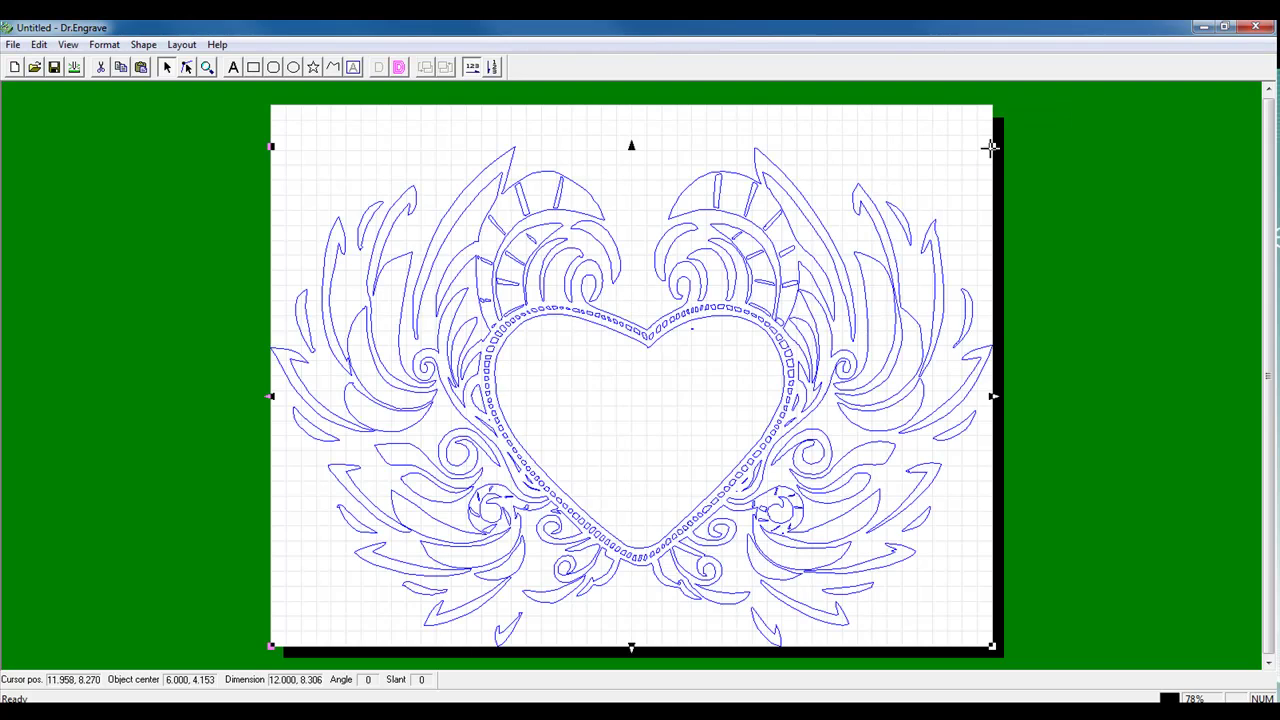
# Step: Scale the winged heart down to about 9.77 by 6.76 in and move it to about the middle of the page
pyautogui.moveTo(991, 148); pyautogui.dragTo(858, 256)
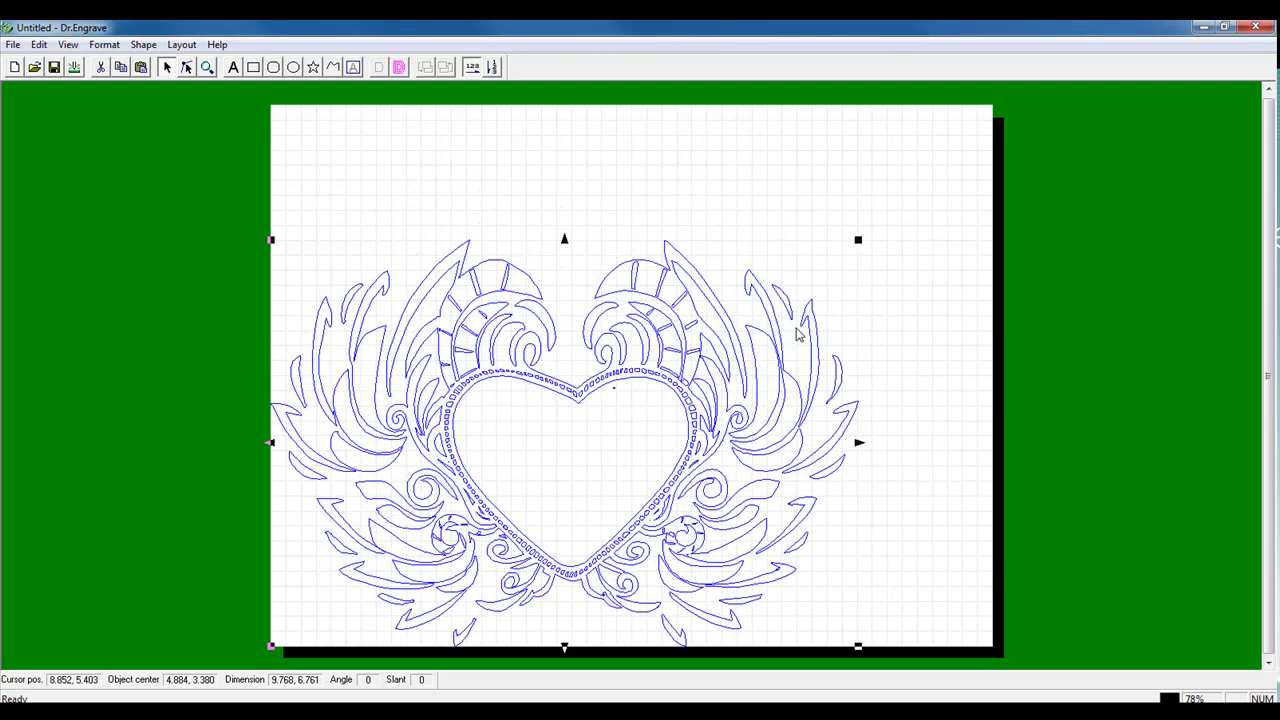
pyautogui.moveTo(738, 400); pyautogui.dragTo(809, 321)
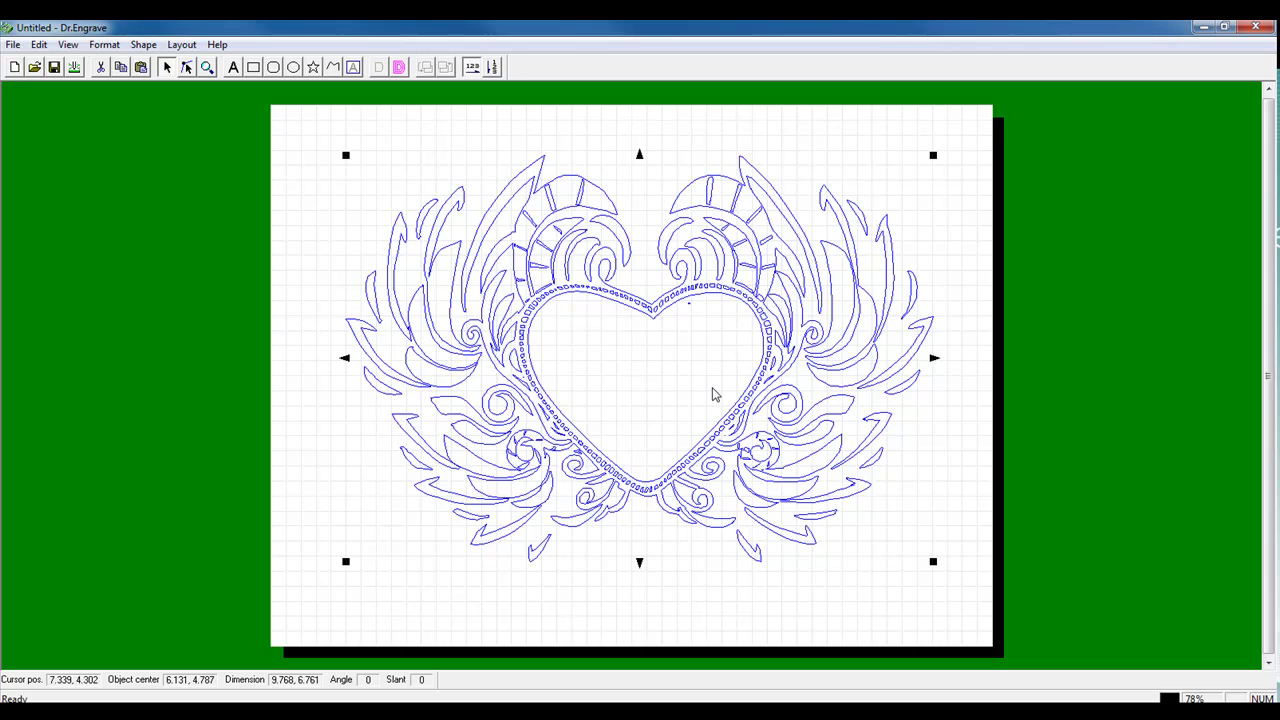
# Step: Break the winged heart apart into separate polygons and select several pieces, including the inner heart outline
pyautogui.rightClick(690, 291)
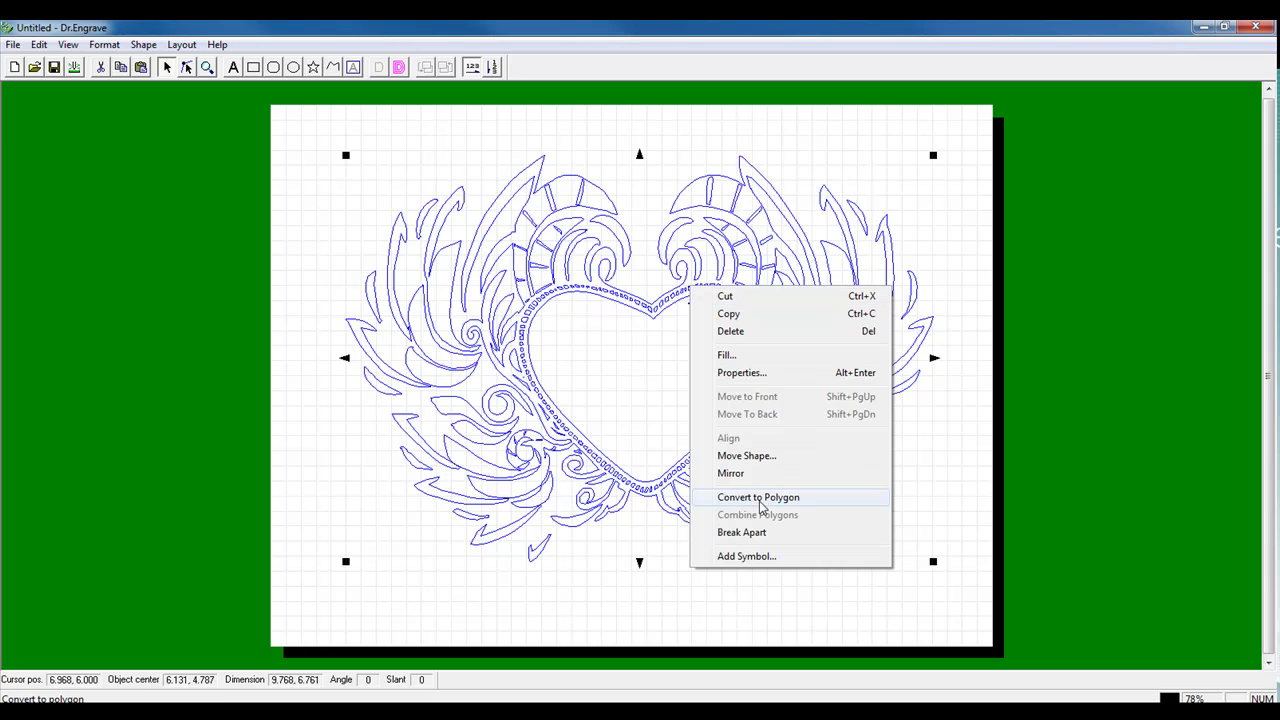
pyautogui.click(745, 532)
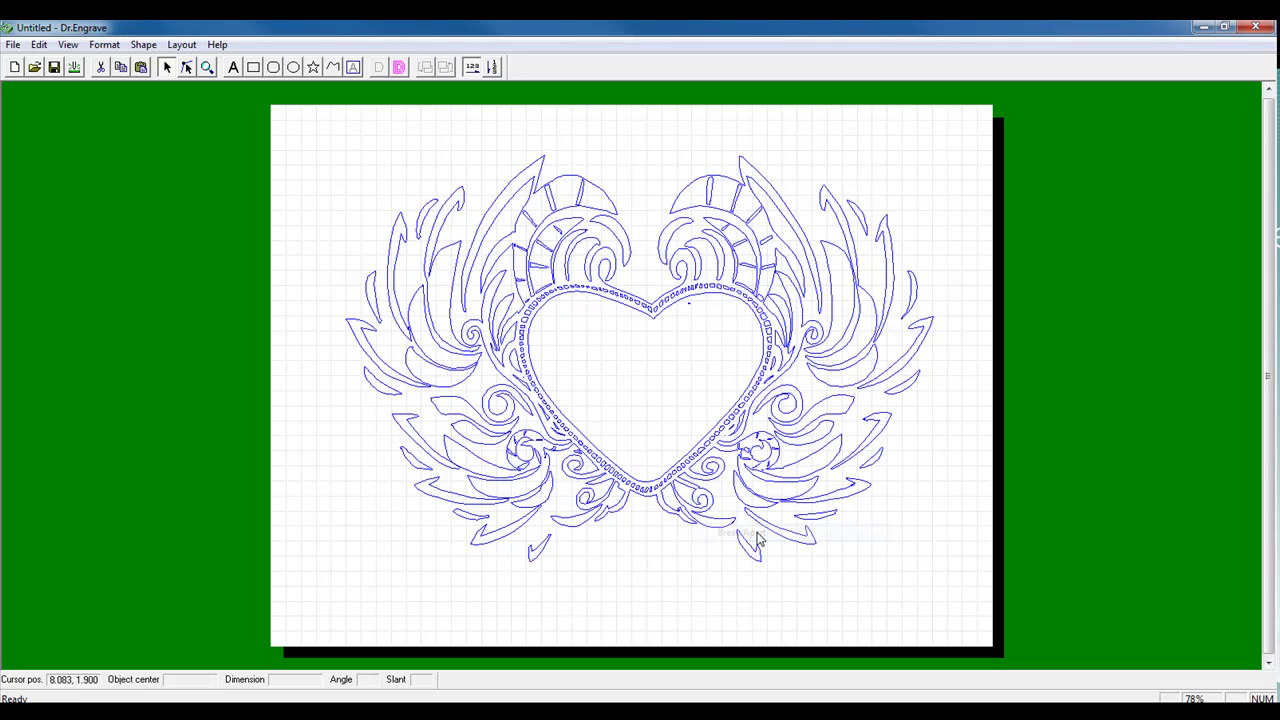
pyautogui.click(745, 545)
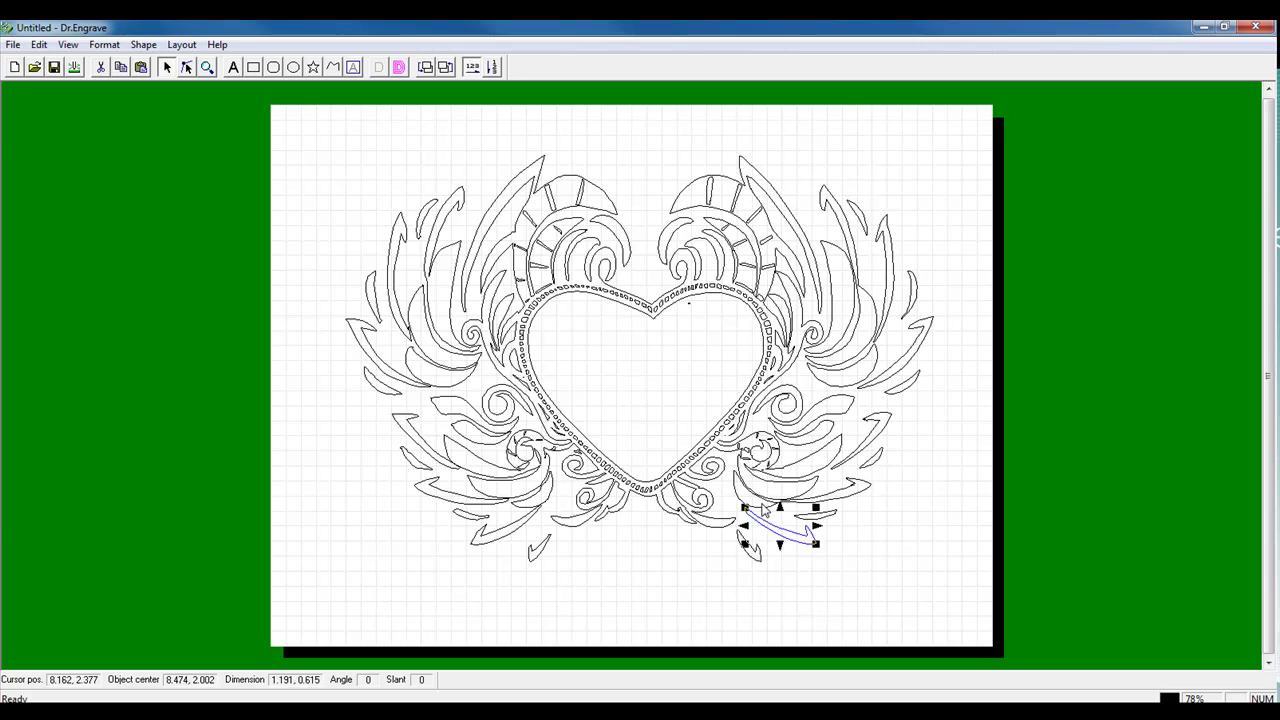
pyautogui.click(784, 470)
pyautogui.click(799, 428)
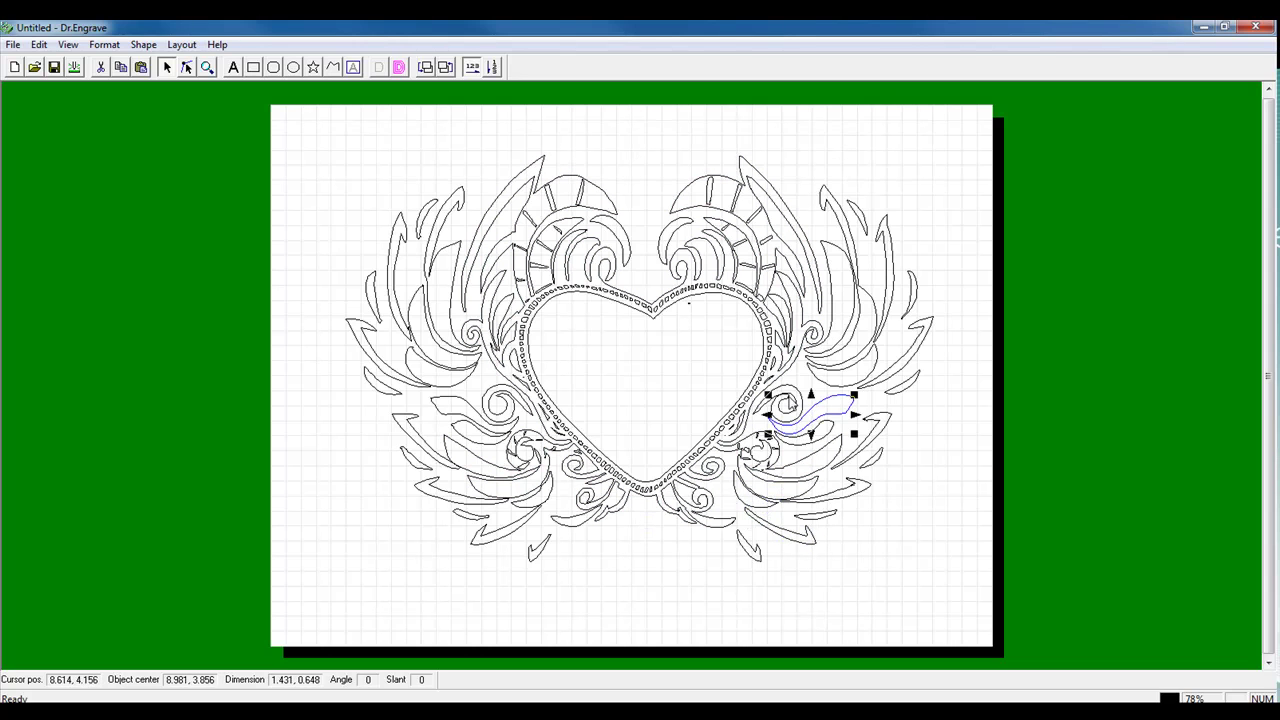
pyautogui.click(792, 402)
pyautogui.click(765, 398)
# Step: Delete the stray speck inside the heart and the small stray marks around its upper-left, lower-left and lower-right edges
pyautogui.click(207, 67)
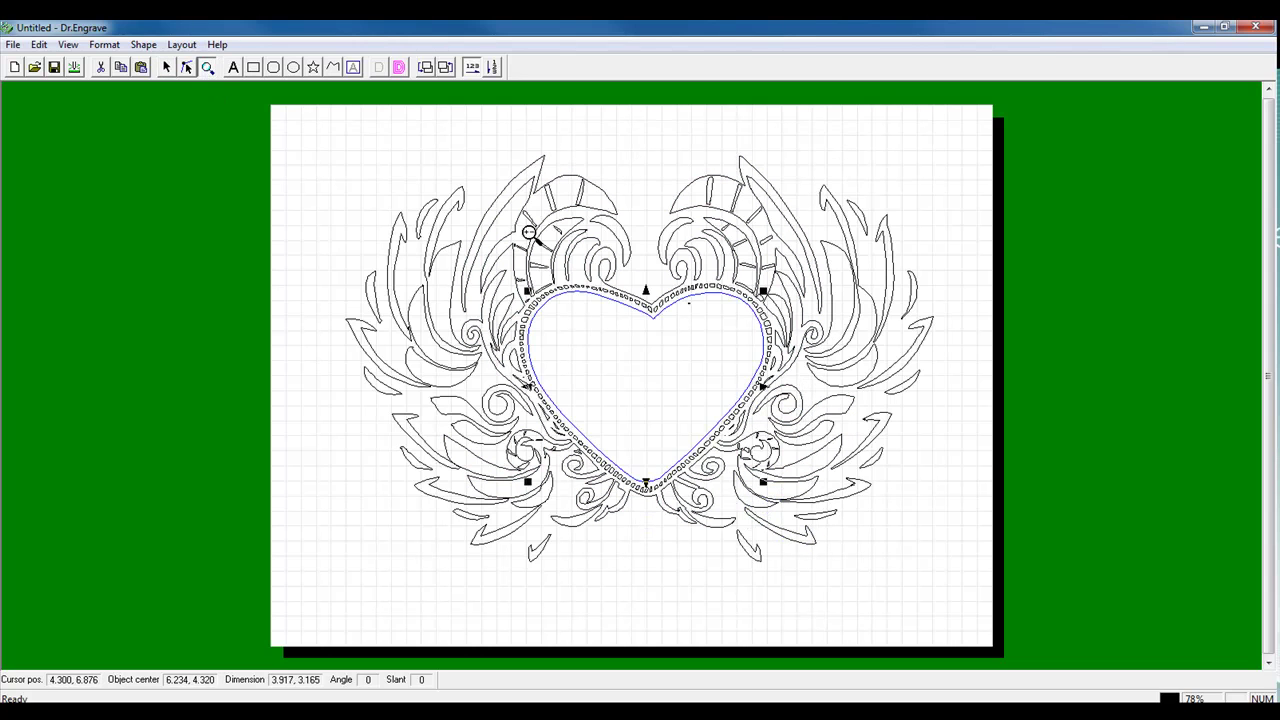
pyautogui.moveTo(481, 207); pyautogui.dragTo(851, 510)
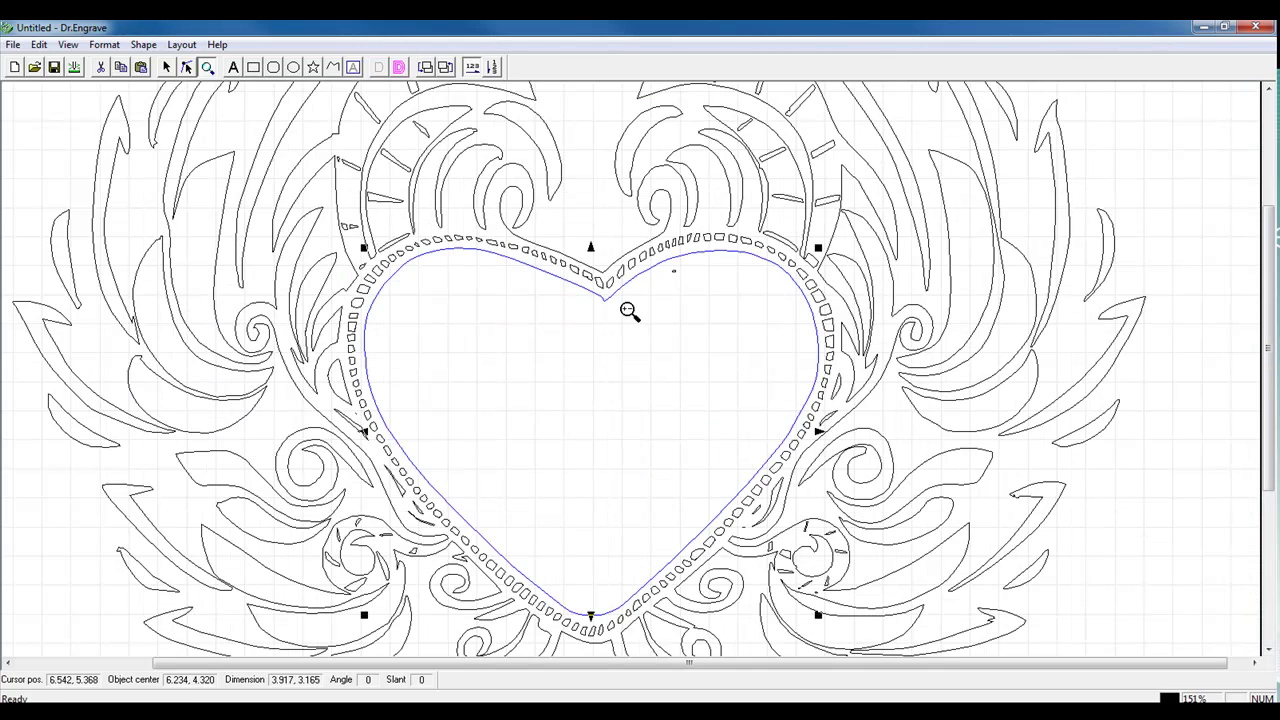
pyautogui.click(170, 67)
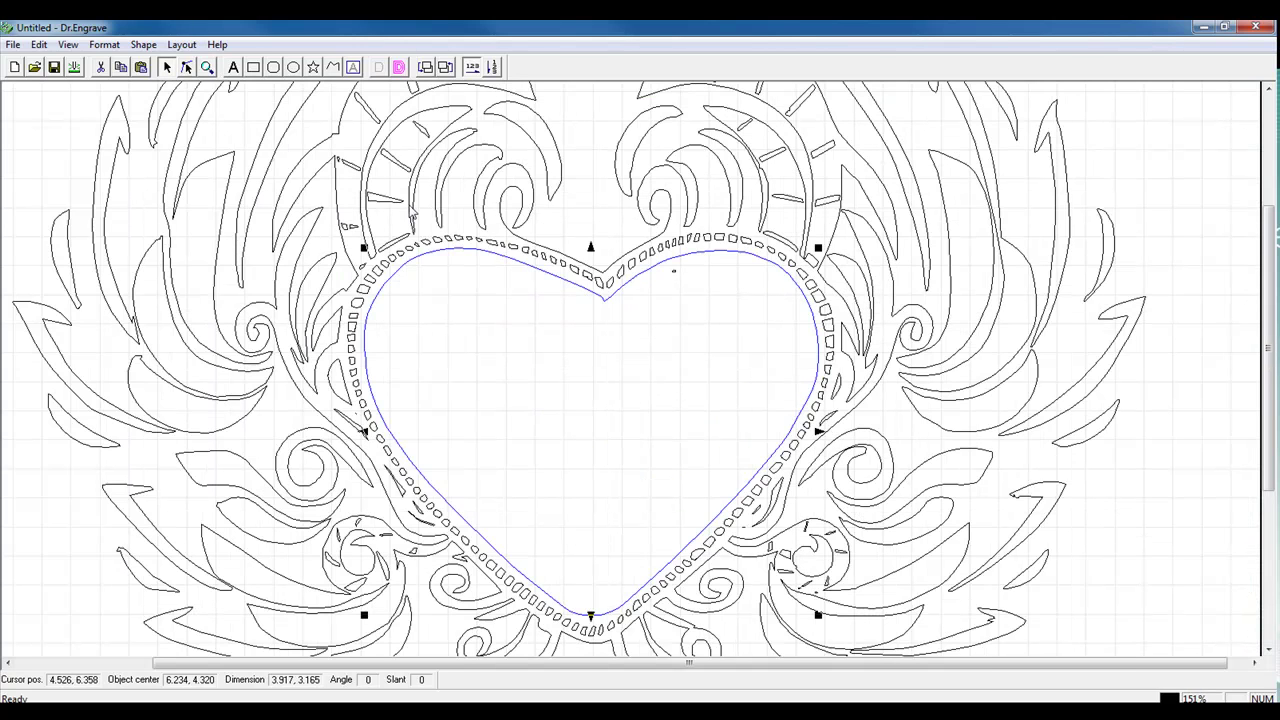
pyautogui.click(674, 271)
pyautogui.press('Delete')
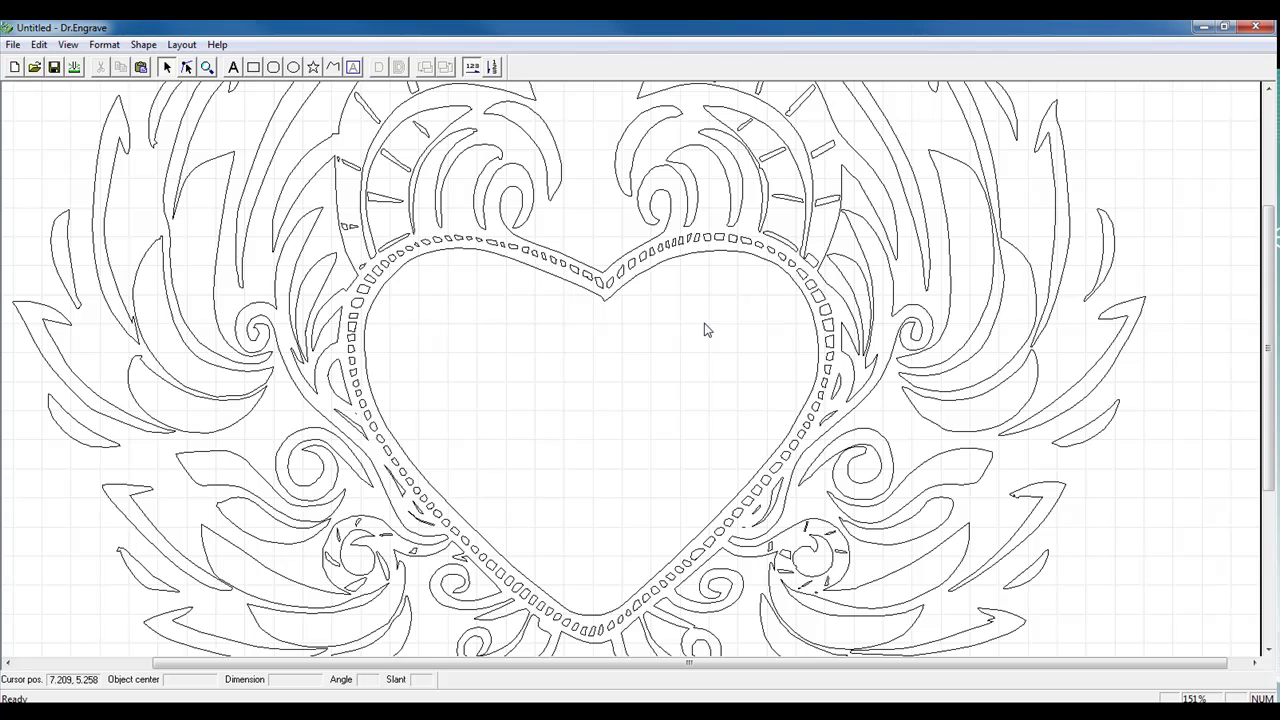
pyautogui.click(364, 267)
pyautogui.press('Delete')
pyautogui.click(421, 522)
pyautogui.press('Delete')
pyautogui.click(418, 556)
pyautogui.press('Delete')
pyautogui.click(803, 596)
pyautogui.press('Delete')
# Step: Select all pieces of the winged heart and combine them into one polygon
pyautogui.click(68, 47)
pyautogui.click(88, 82)
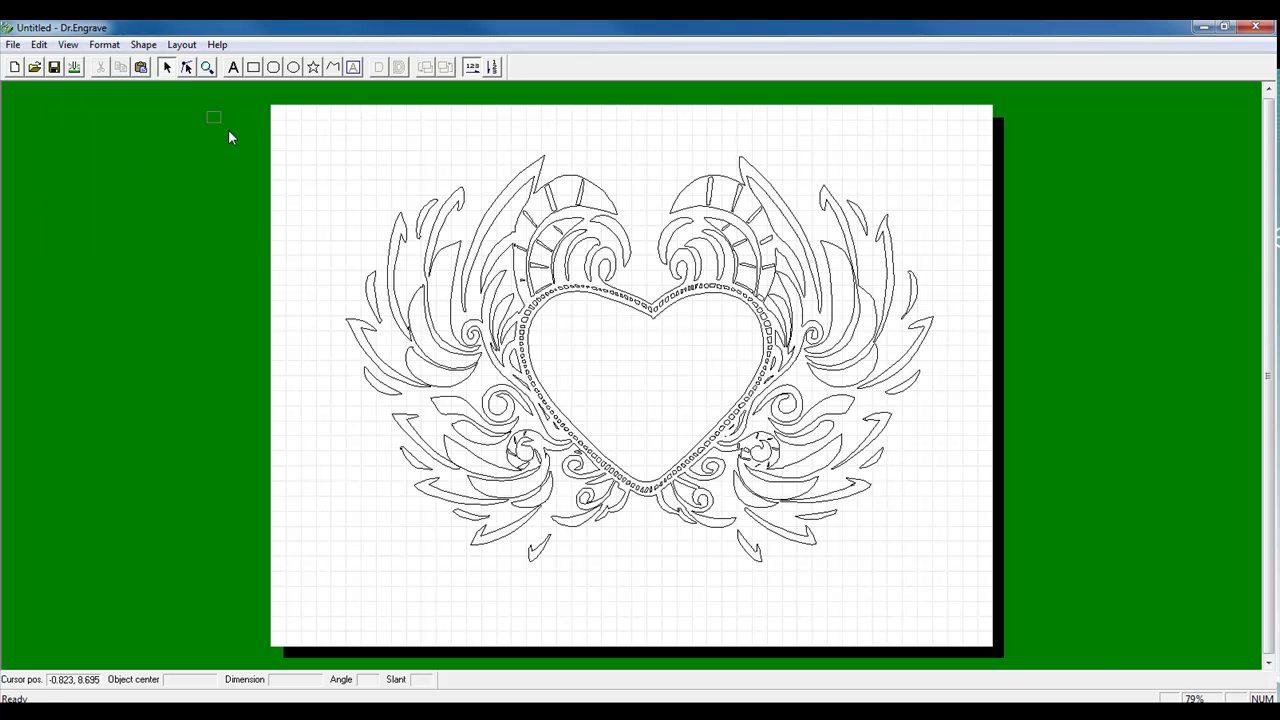
pyautogui.moveTo(229, 137); pyautogui.dragTo(1098, 649)
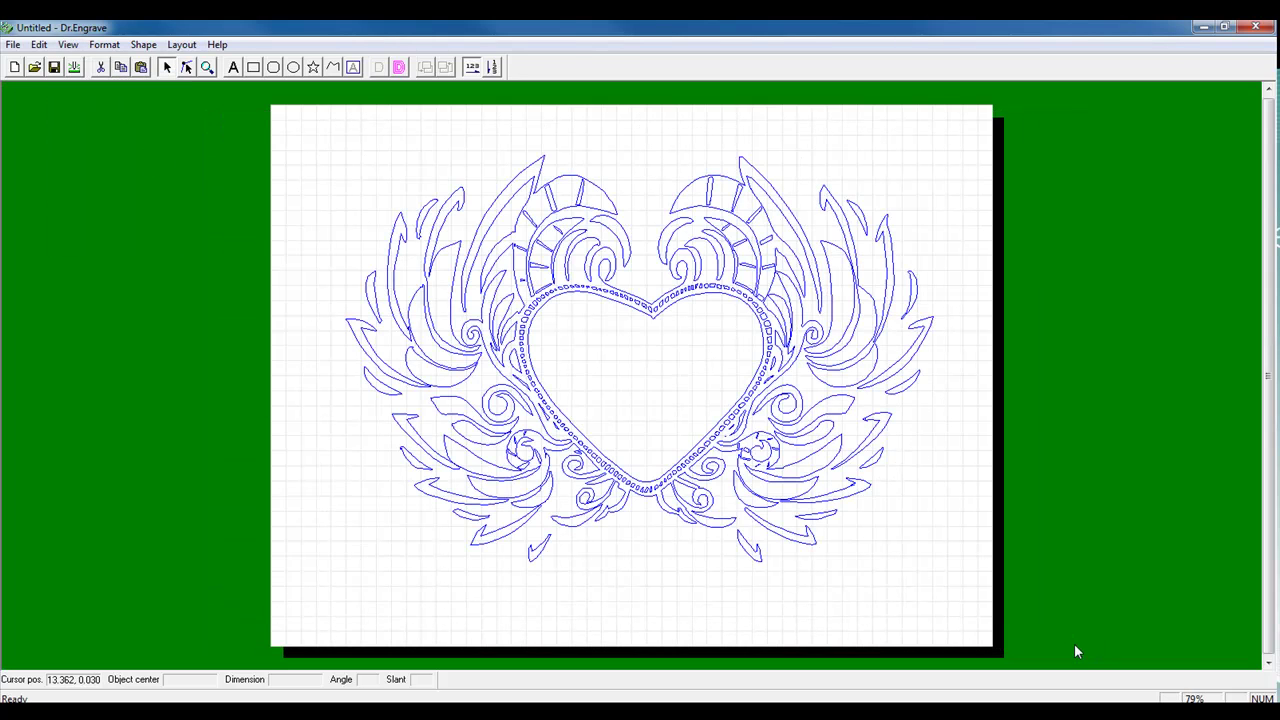
pyautogui.rightClick(787, 392)
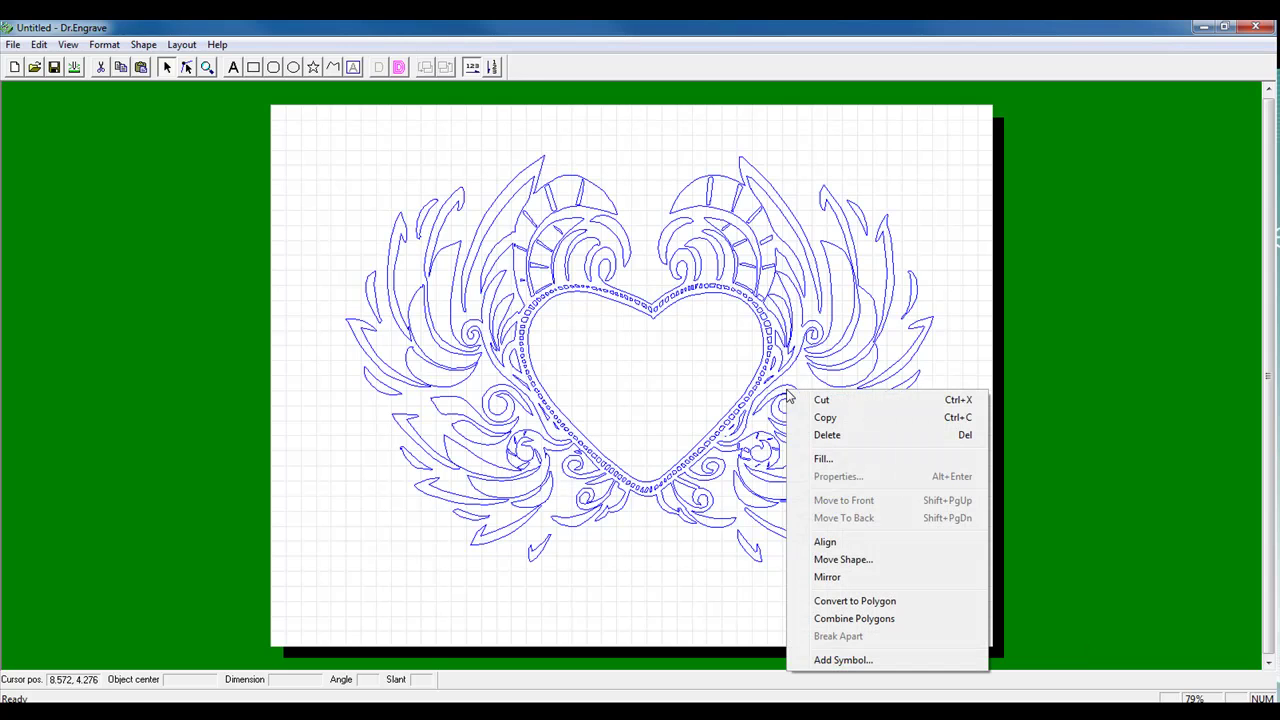
pyautogui.click(843, 622)
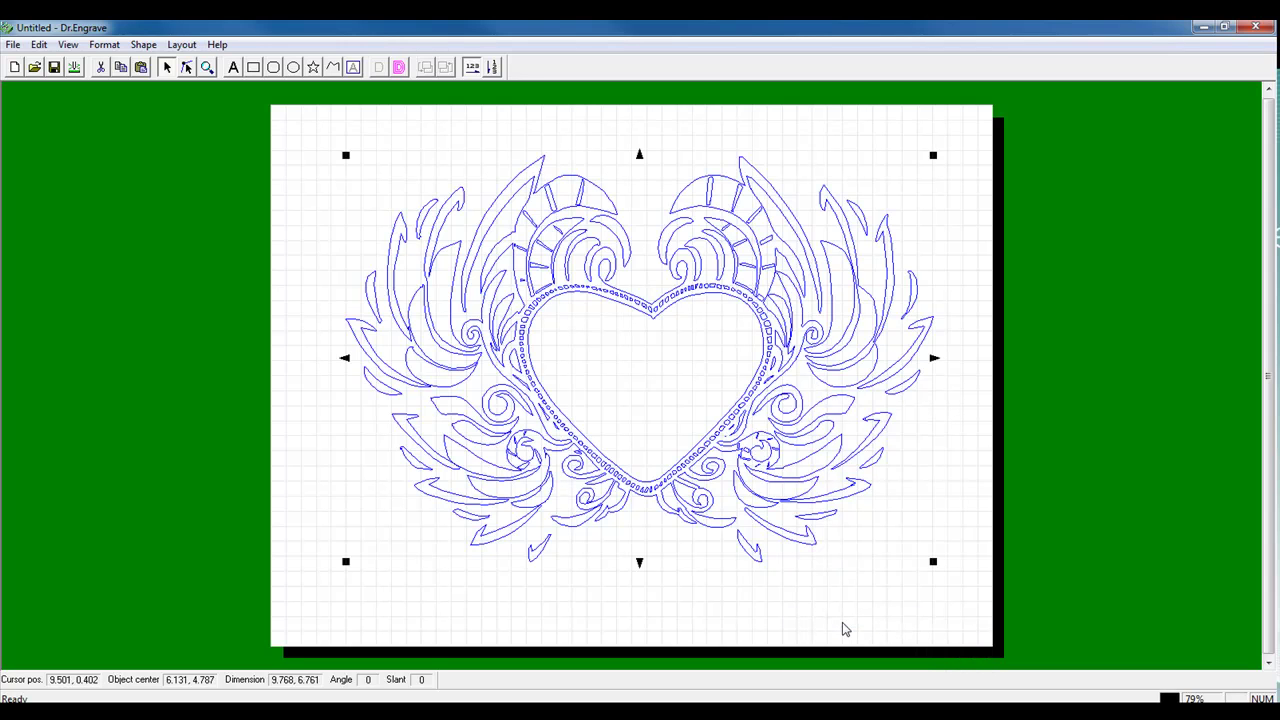
# Step: Fill the combined winged heart with a contour fill at a pitch of 0.015
pyautogui.rightClick(726, 276)
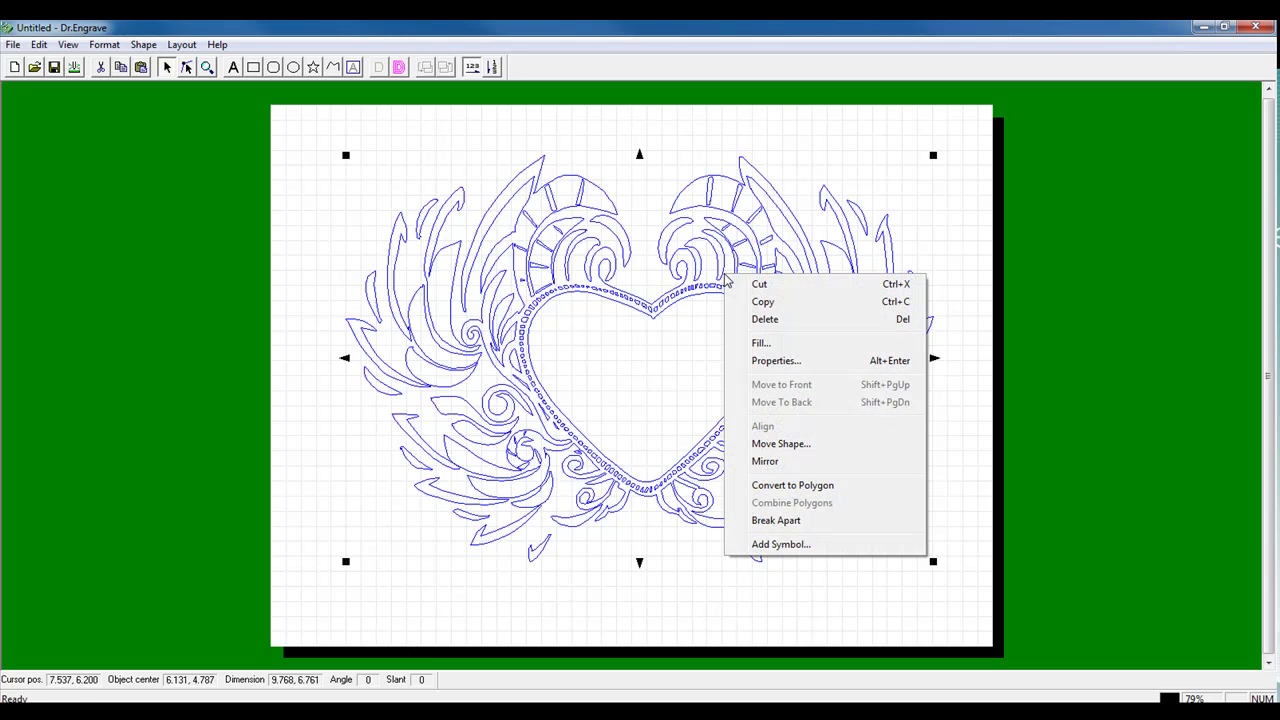
pyautogui.click(760, 343)
pyautogui.click(551, 342)
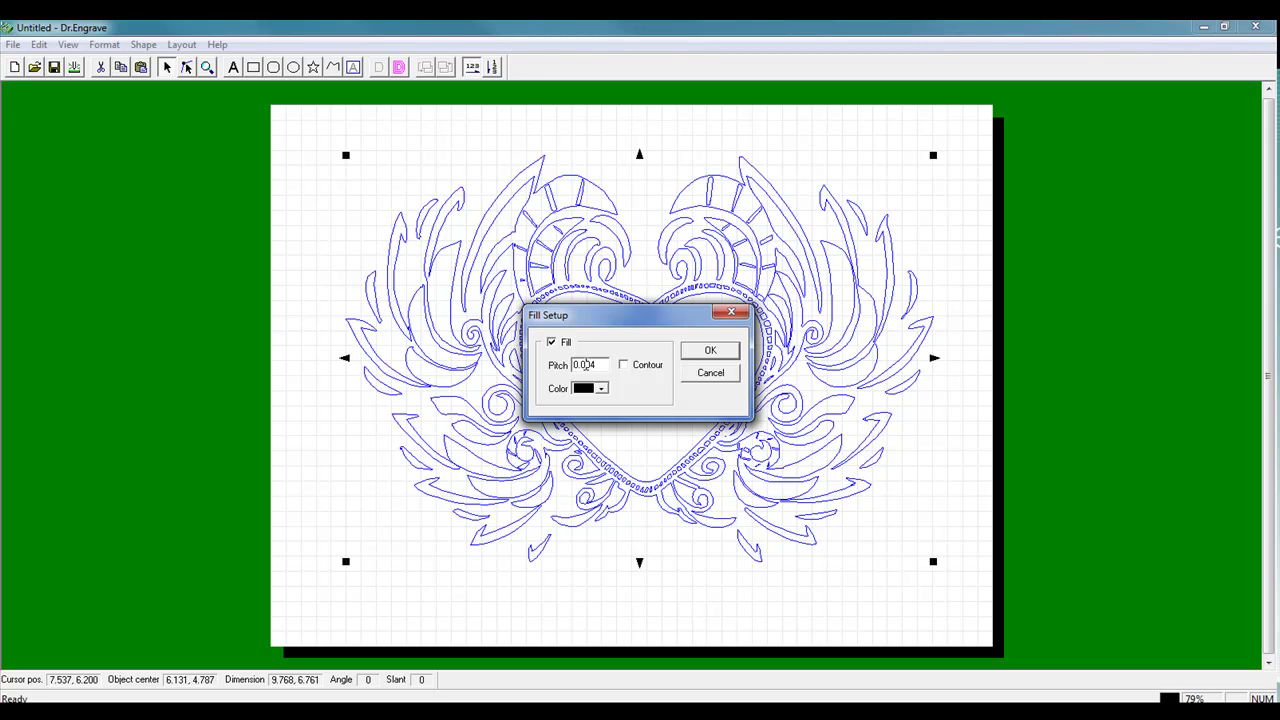
pyautogui.moveTo(586, 365); pyautogui.dragTo(610, 366)
pyautogui.write('15')
pyautogui.click(623, 366)
pyautogui.click(709, 353)
pyautogui.click(709, 352)
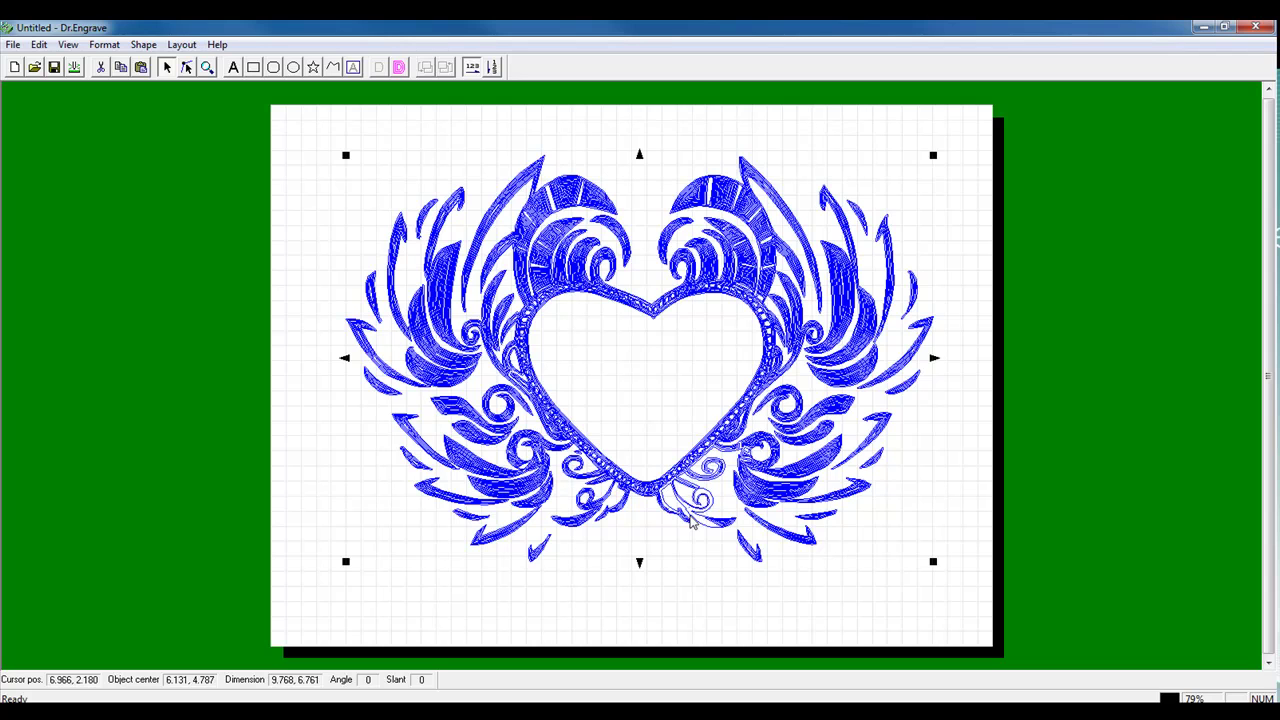
# Step: Remove the fill from the combined winged heart
pyautogui.click(742, 455)
pyautogui.rightClick(750, 470)
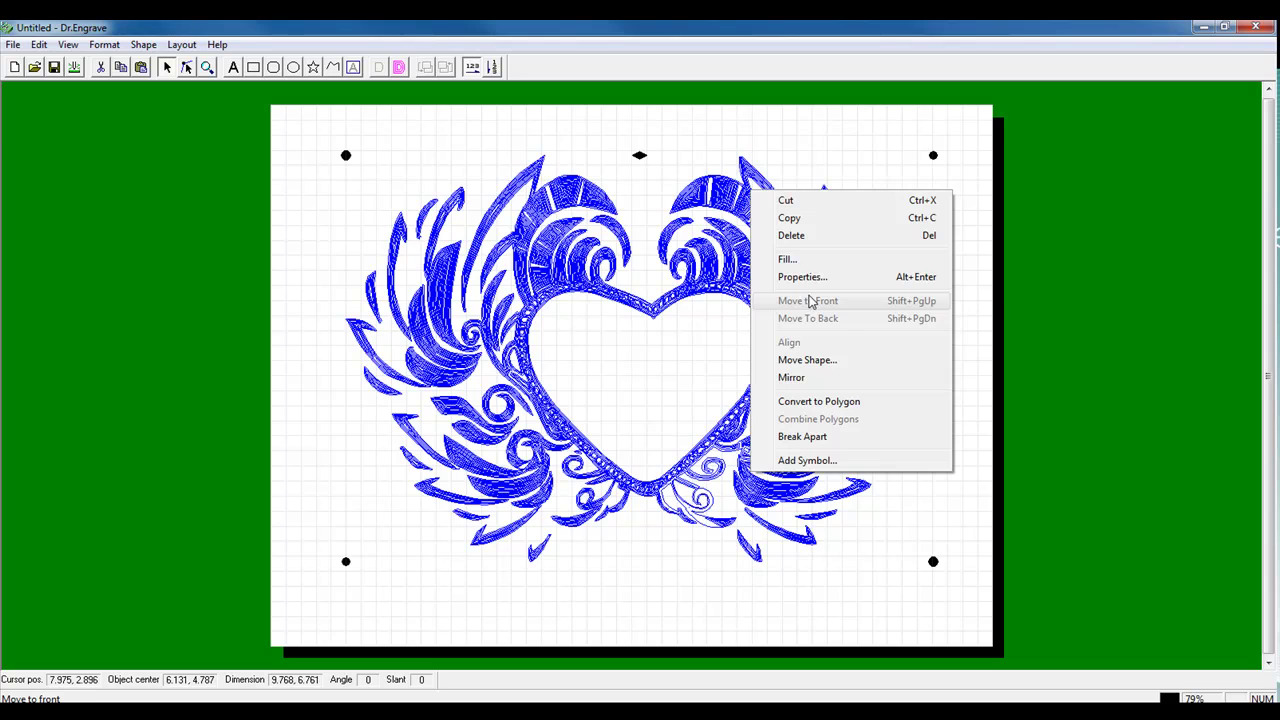
pyautogui.click(788, 259)
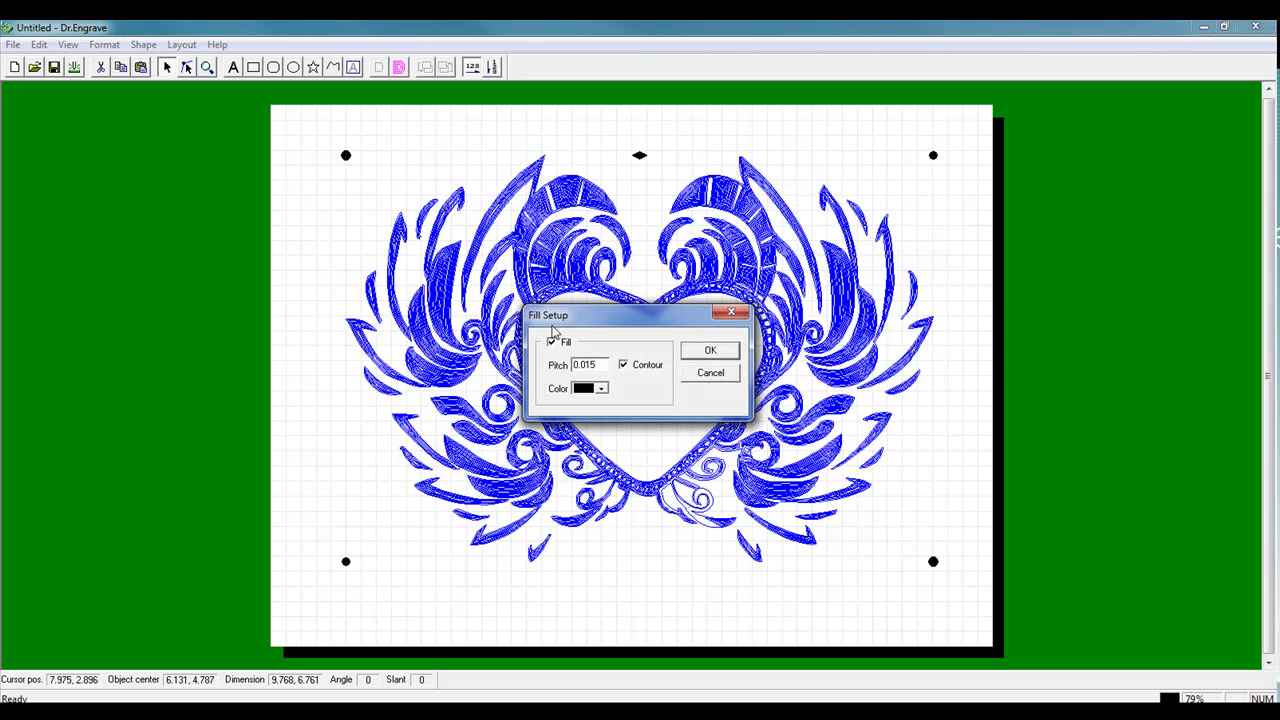
pyautogui.click(551, 342)
pyautogui.click(710, 350)
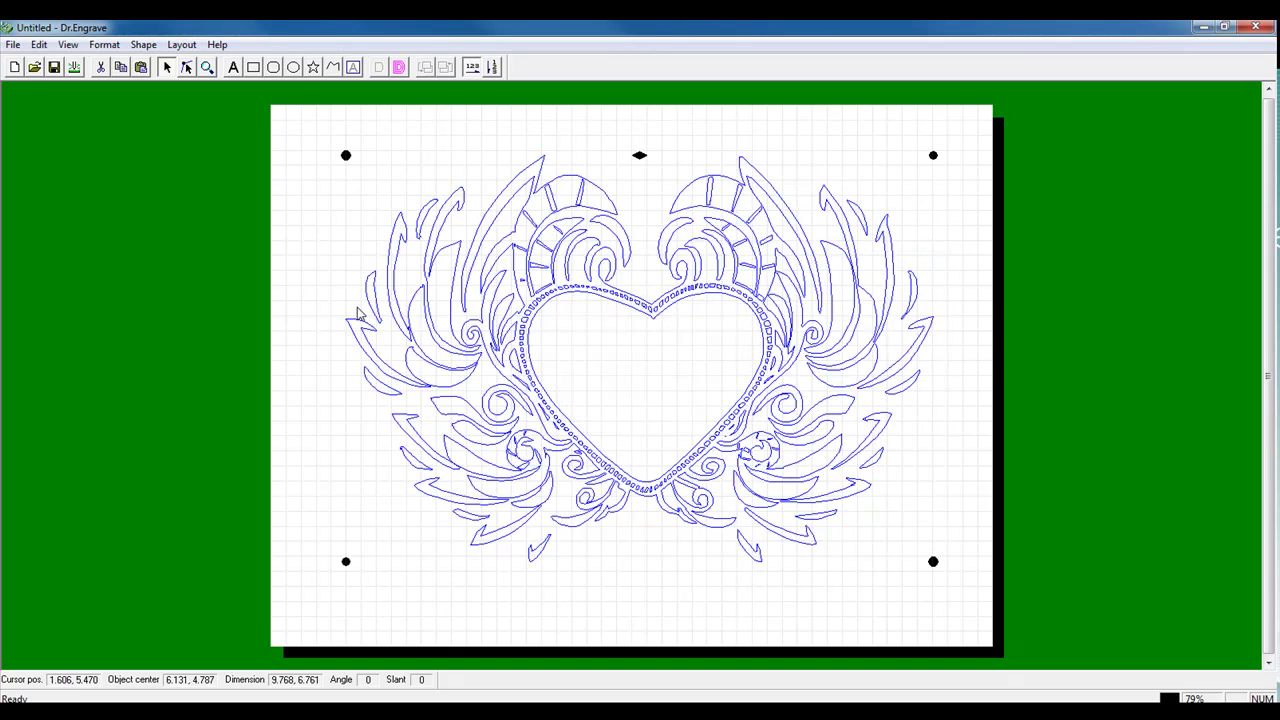
# Step: Delete the extra vertex at the inner tip of the crescent leaf below the heart's lower-right spiral and move the upper line's end toward the lower line
pyautogui.click(207, 67)
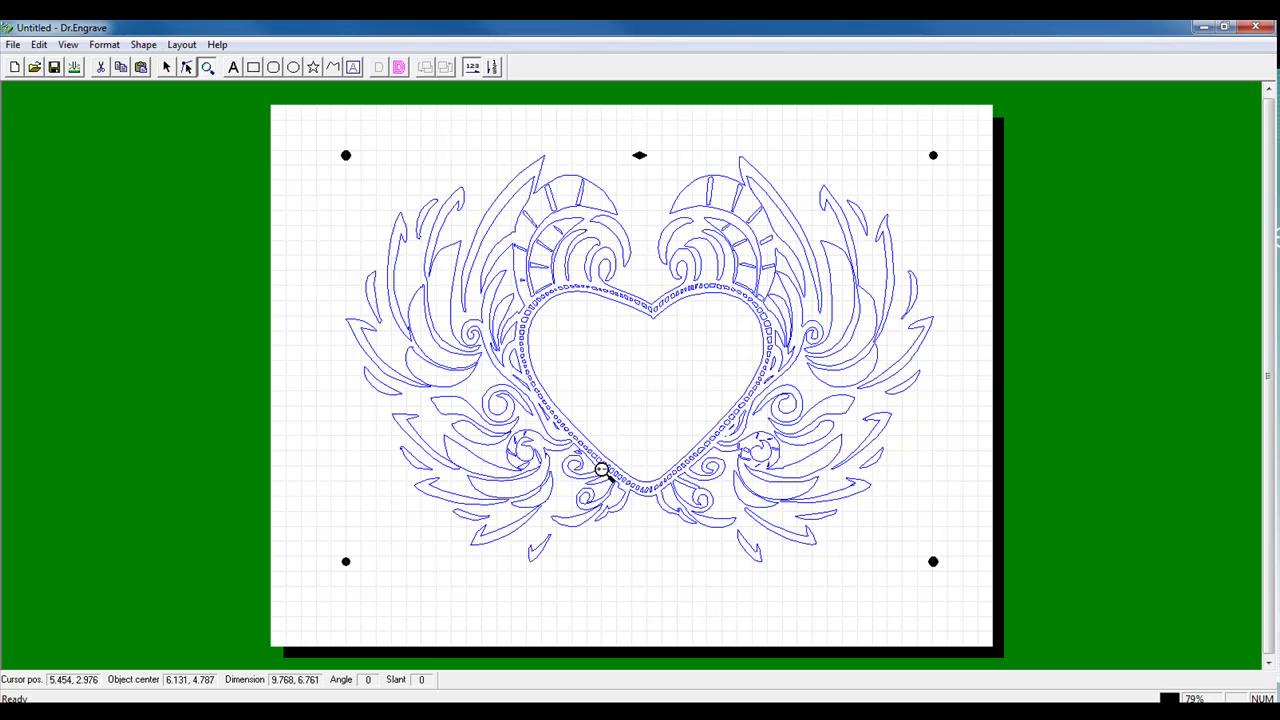
pyautogui.moveTo(597, 447); pyautogui.dragTo(815, 592)
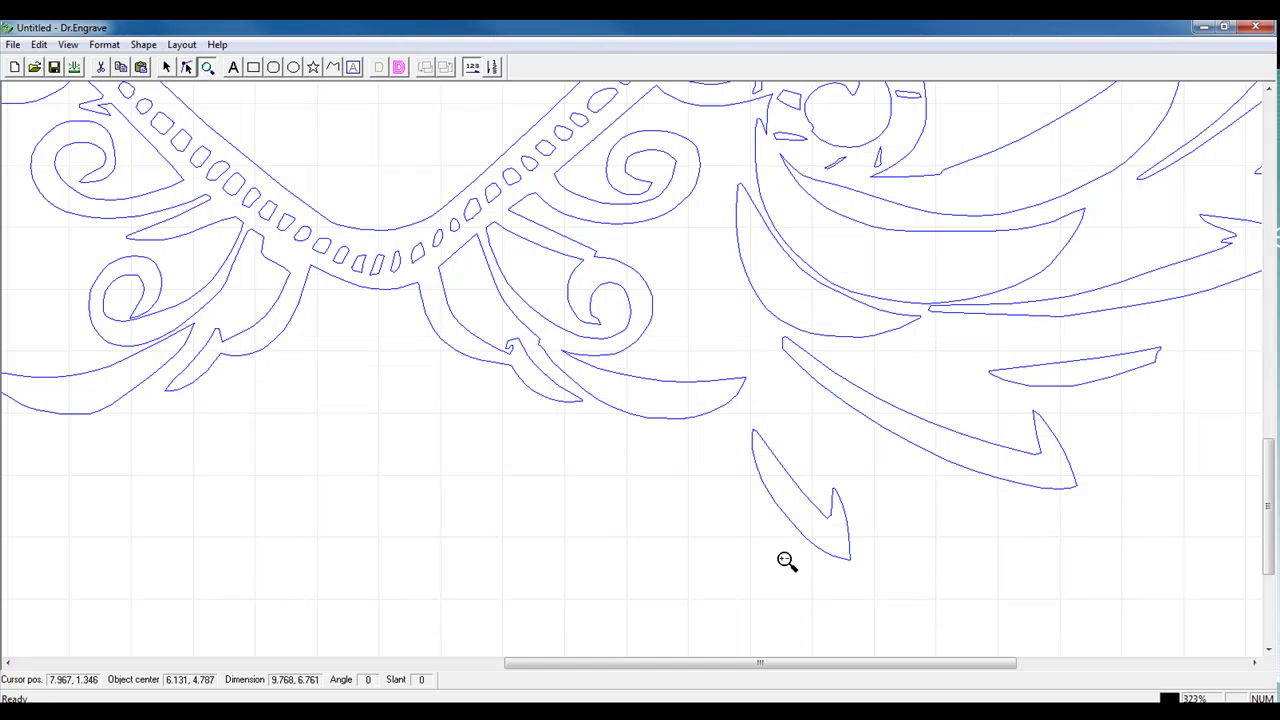
pyautogui.moveTo(394, 218); pyautogui.dragTo(797, 529)
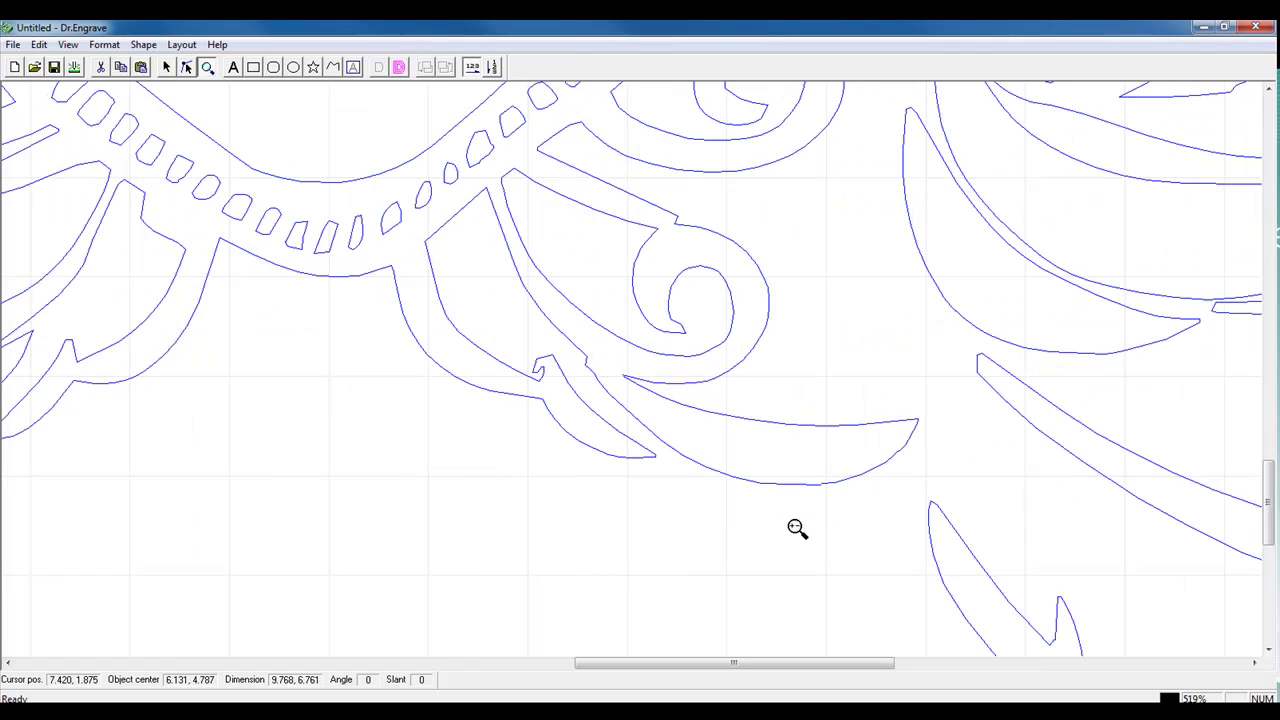
pyautogui.moveTo(345, 243); pyautogui.dragTo(762, 558)
pyautogui.moveTo(340, 112); pyautogui.dragTo(930, 566)
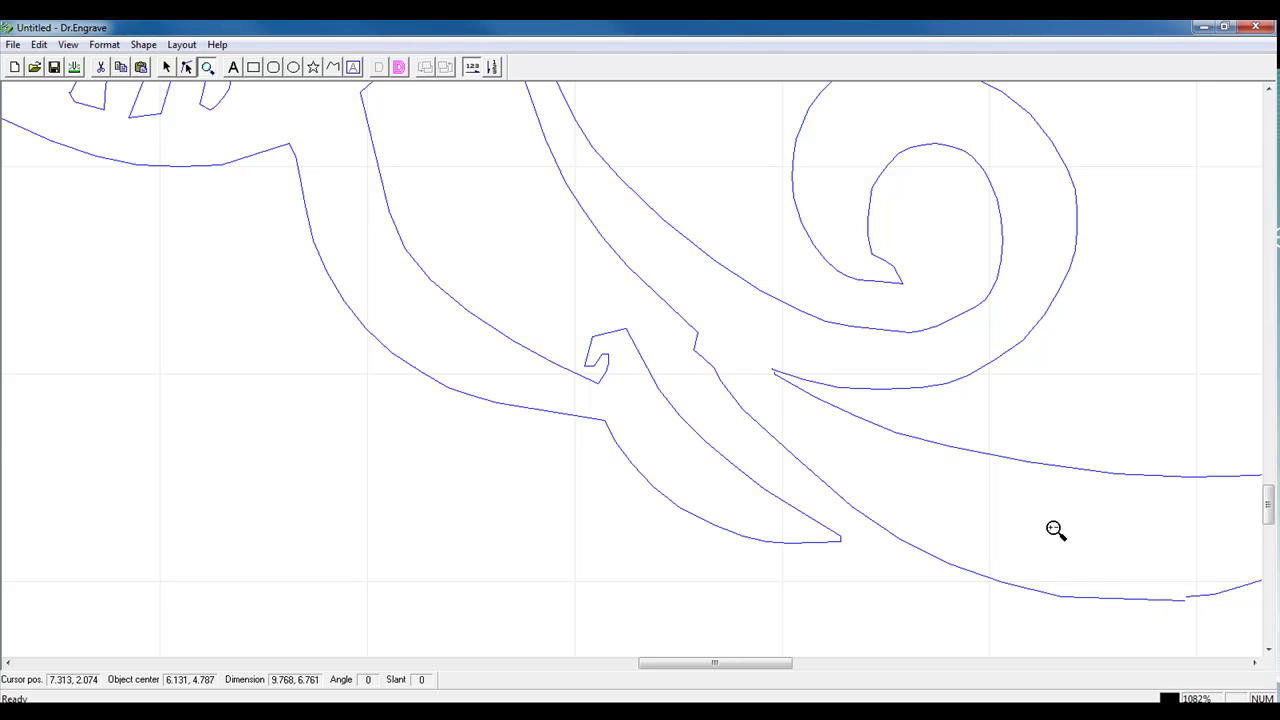
pyautogui.moveTo(745, 663); pyautogui.dragTo(796, 663)
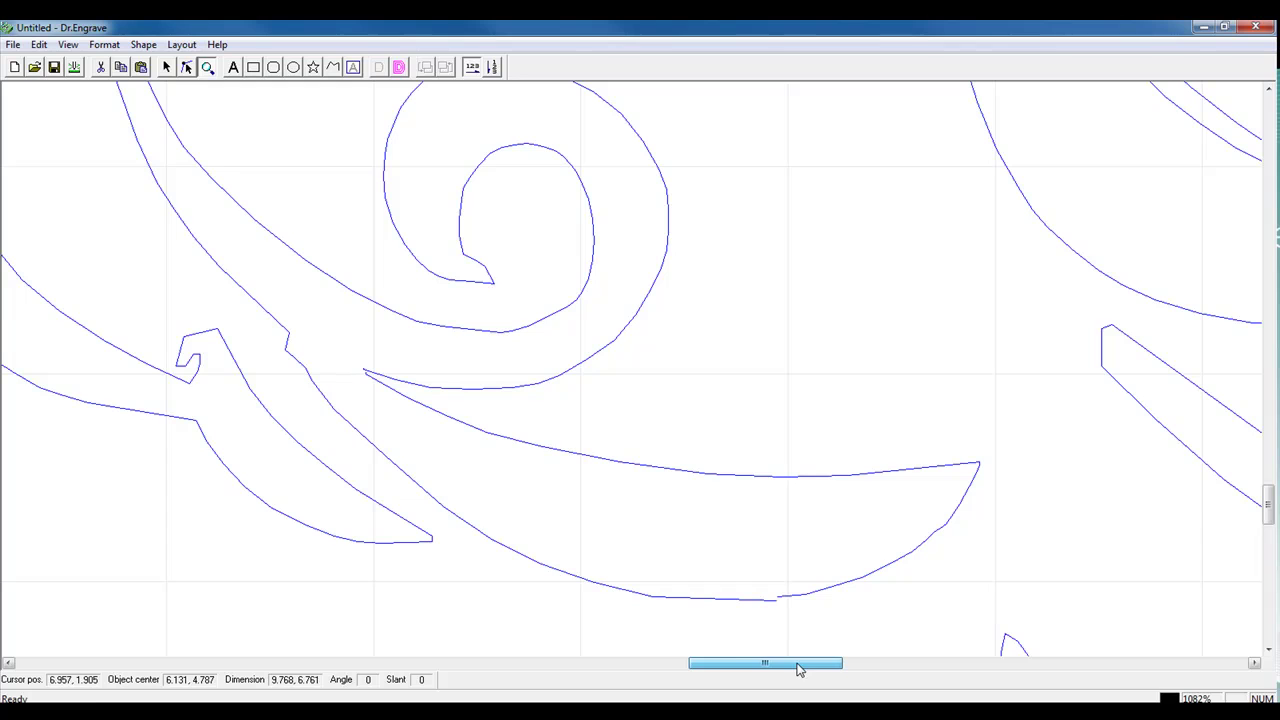
pyautogui.click(186, 67)
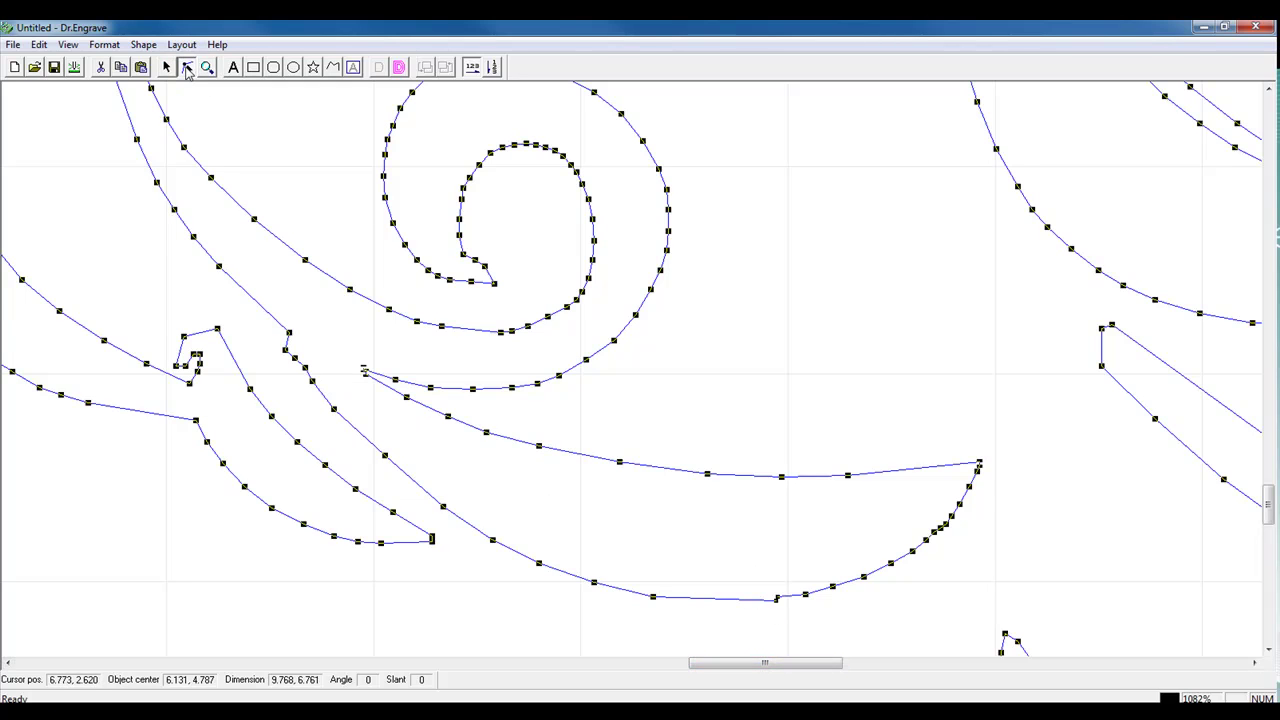
pyautogui.click(207, 67)
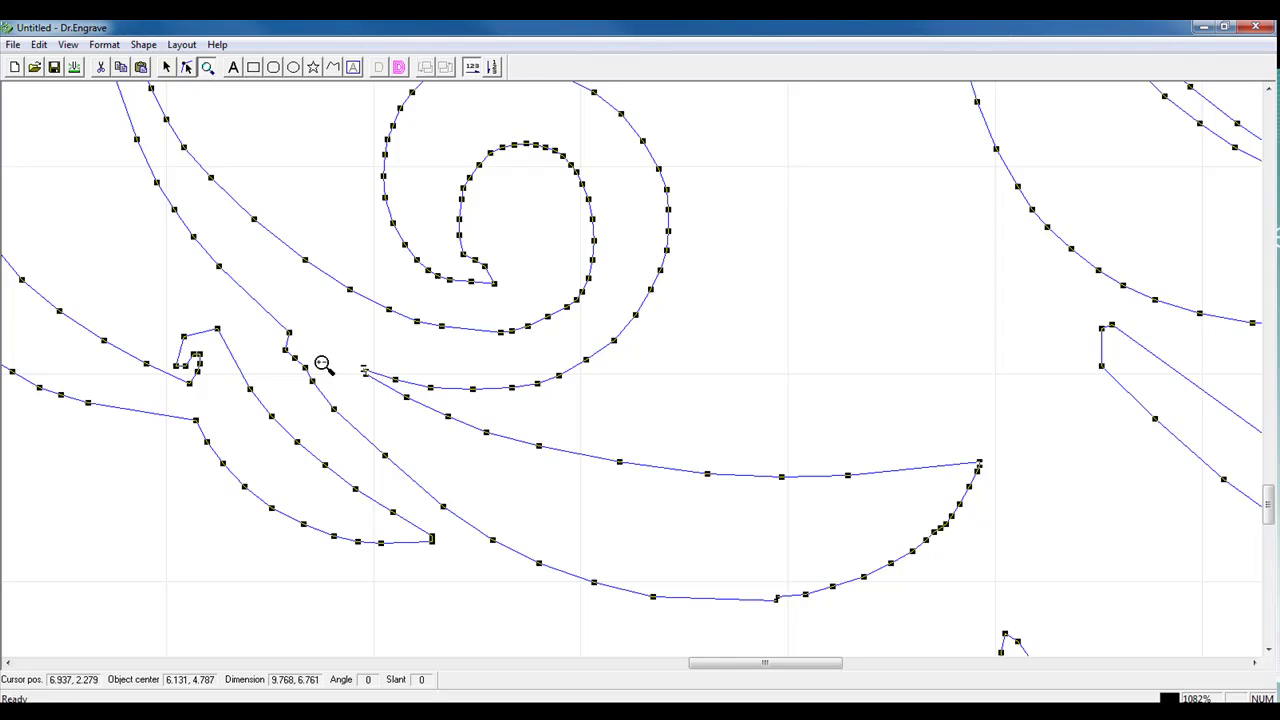
pyautogui.moveTo(342, 346); pyautogui.dragTo(450, 430)
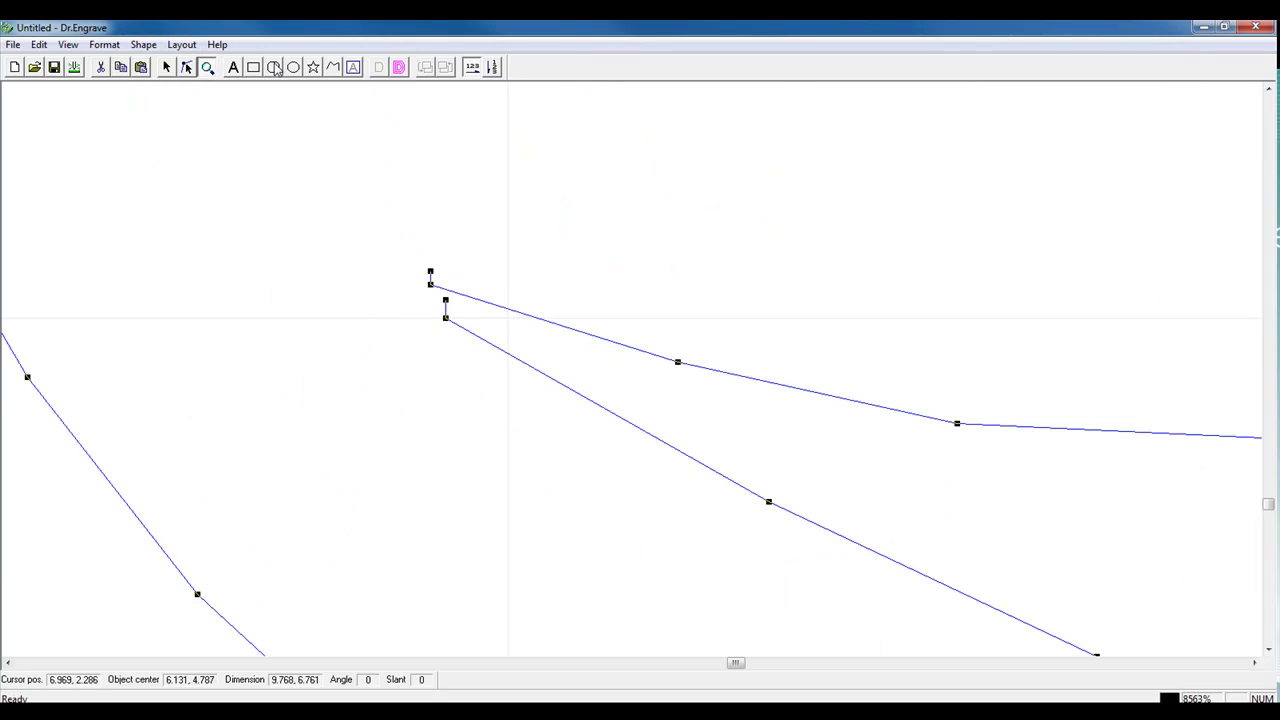
pyautogui.click(189, 69)
pyautogui.click(427, 273)
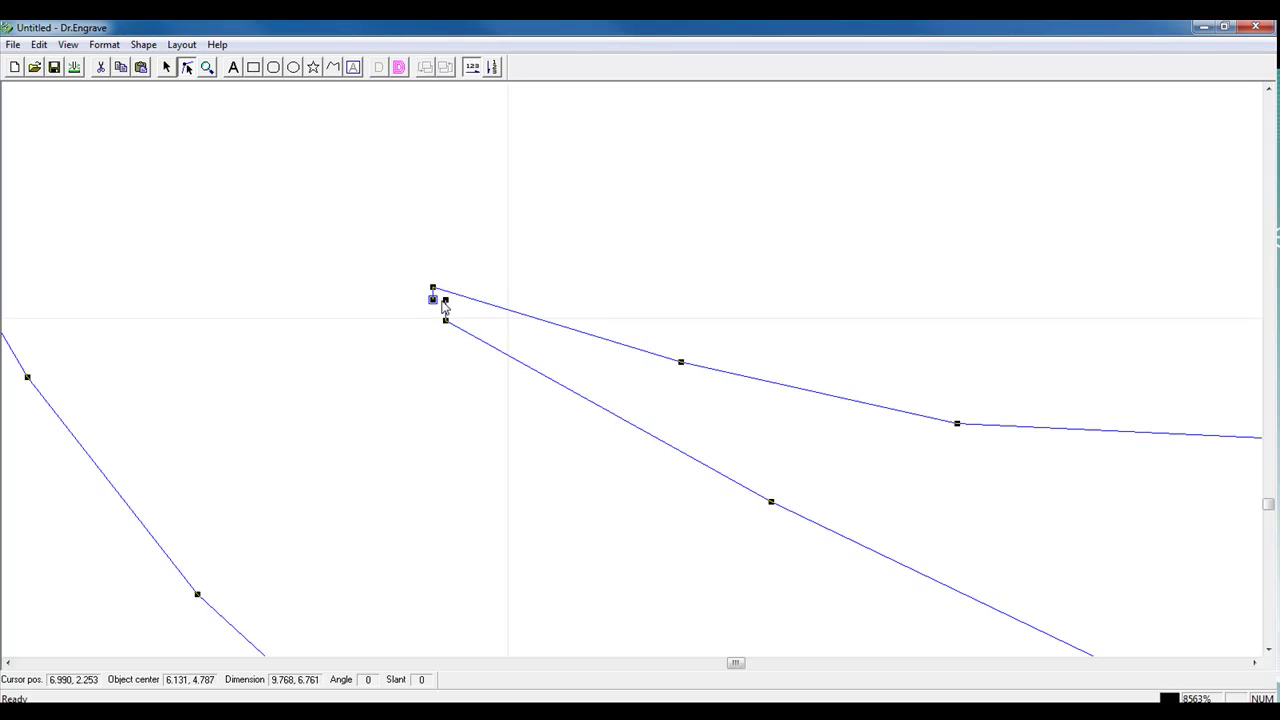
pyautogui.click(437, 310)
pyautogui.rightClick(437, 310)
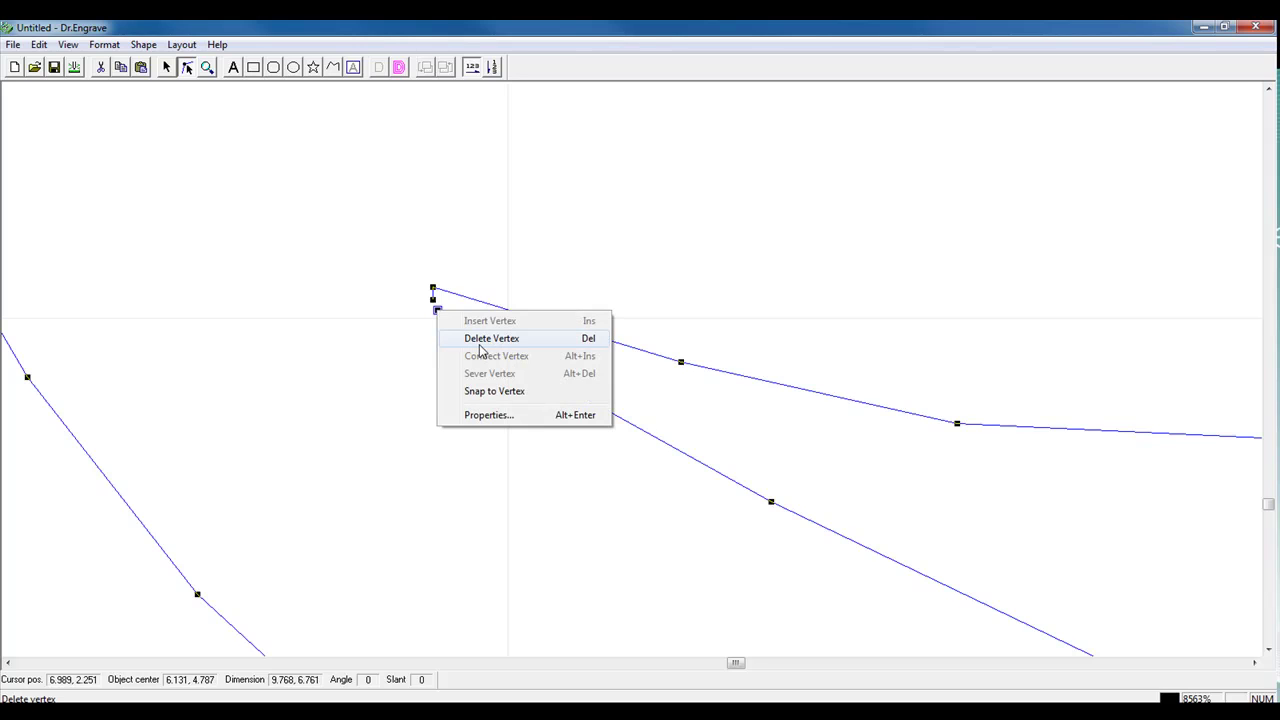
pyautogui.click(488, 339)
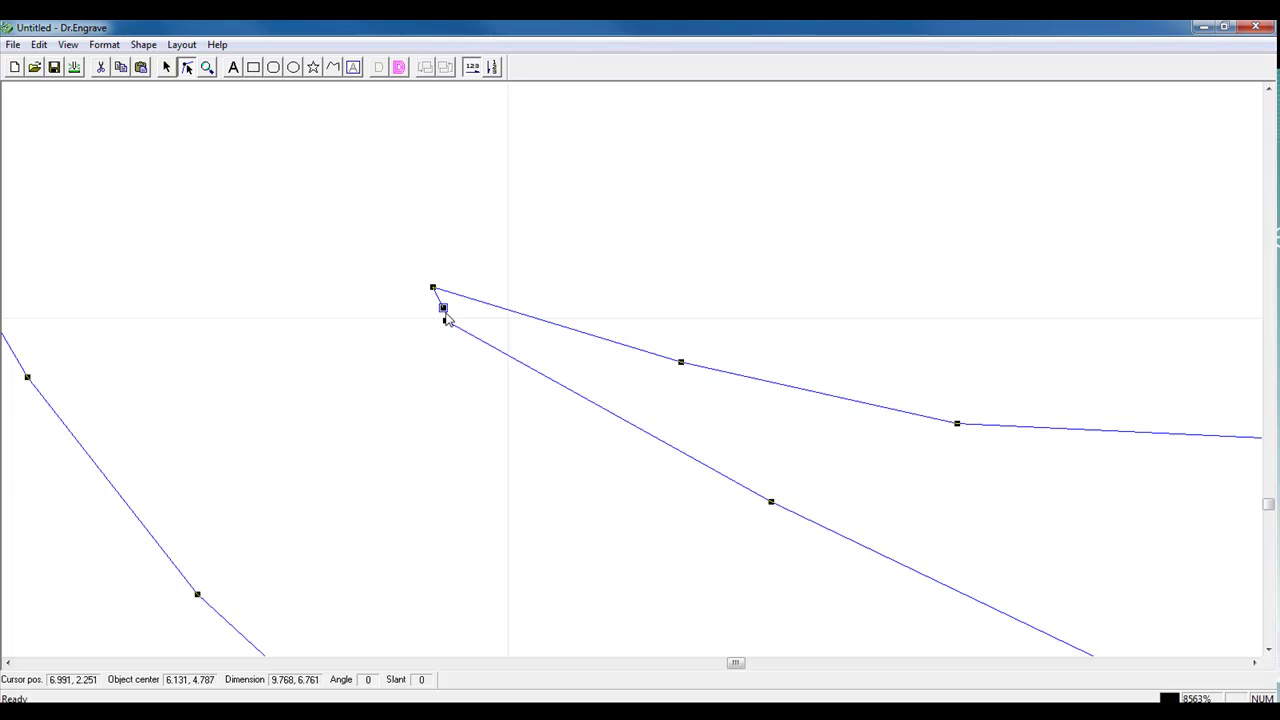
# Step: Snap the lower line's open end vertex to the upper line's end to close the gap at the leaf's inner tip
pyautogui.moveTo(445, 320); pyautogui.dragTo(452, 315)
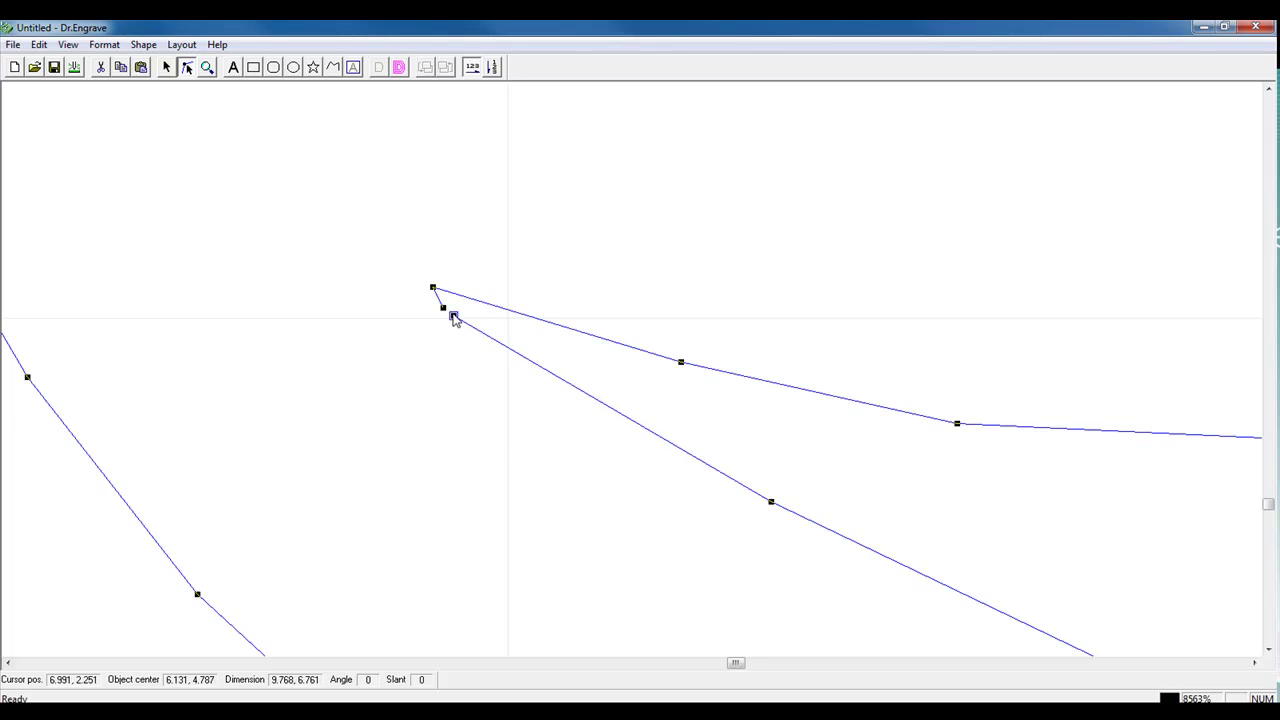
pyautogui.rightClick(453, 315)
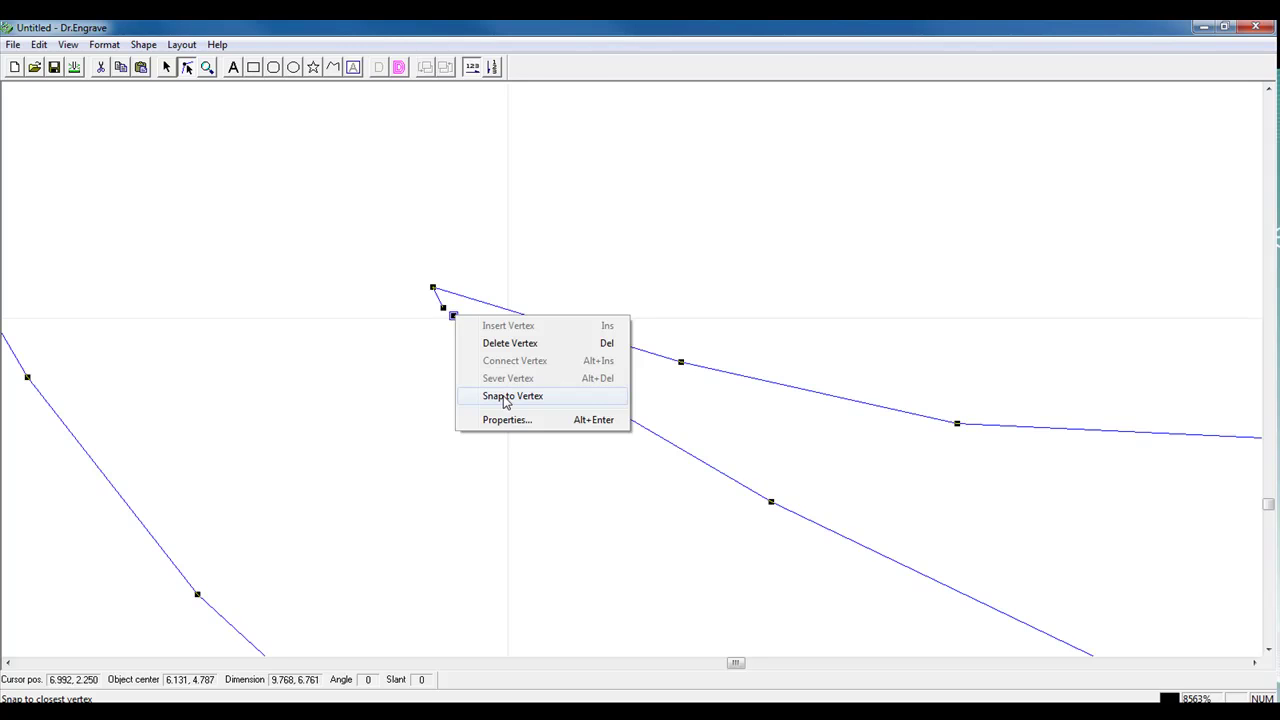
pyautogui.click(506, 398)
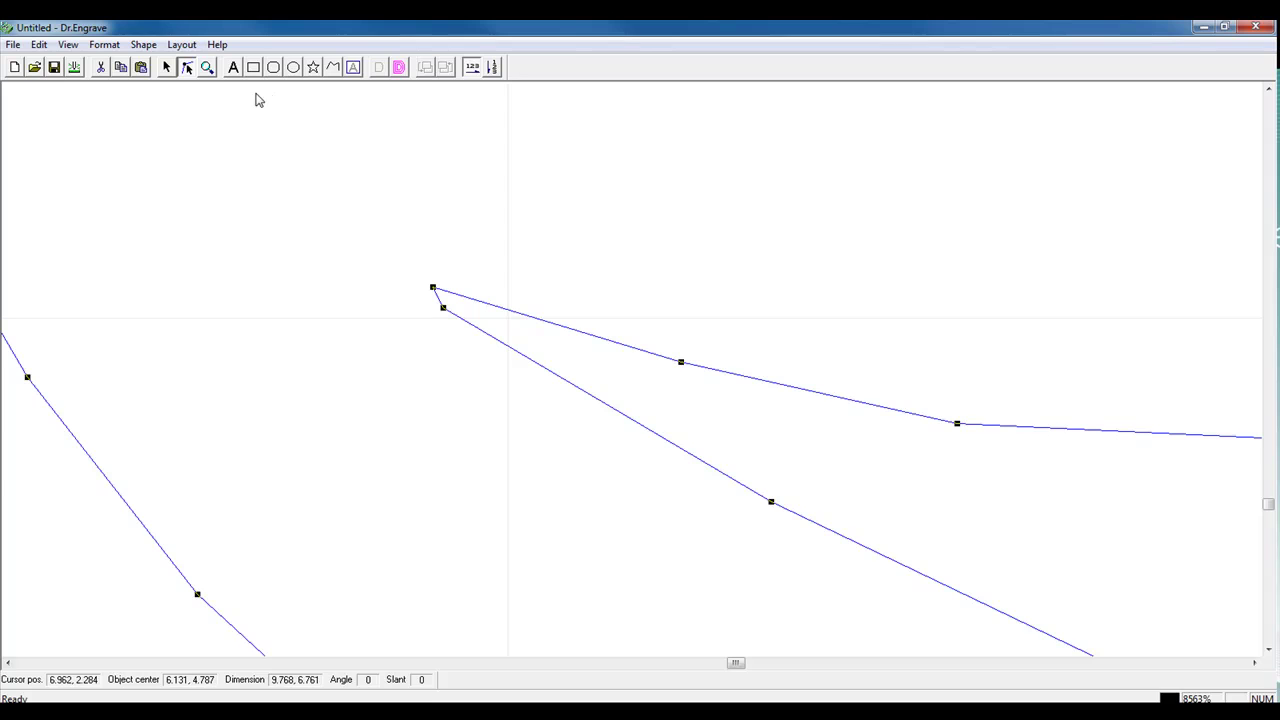
# Step: Close the gap in the bottom edge of the same crescent leaf by snapping the left segment's open end to the neighbouring vertex
pyautogui.click(207, 67)
pyautogui.click(697, 578)
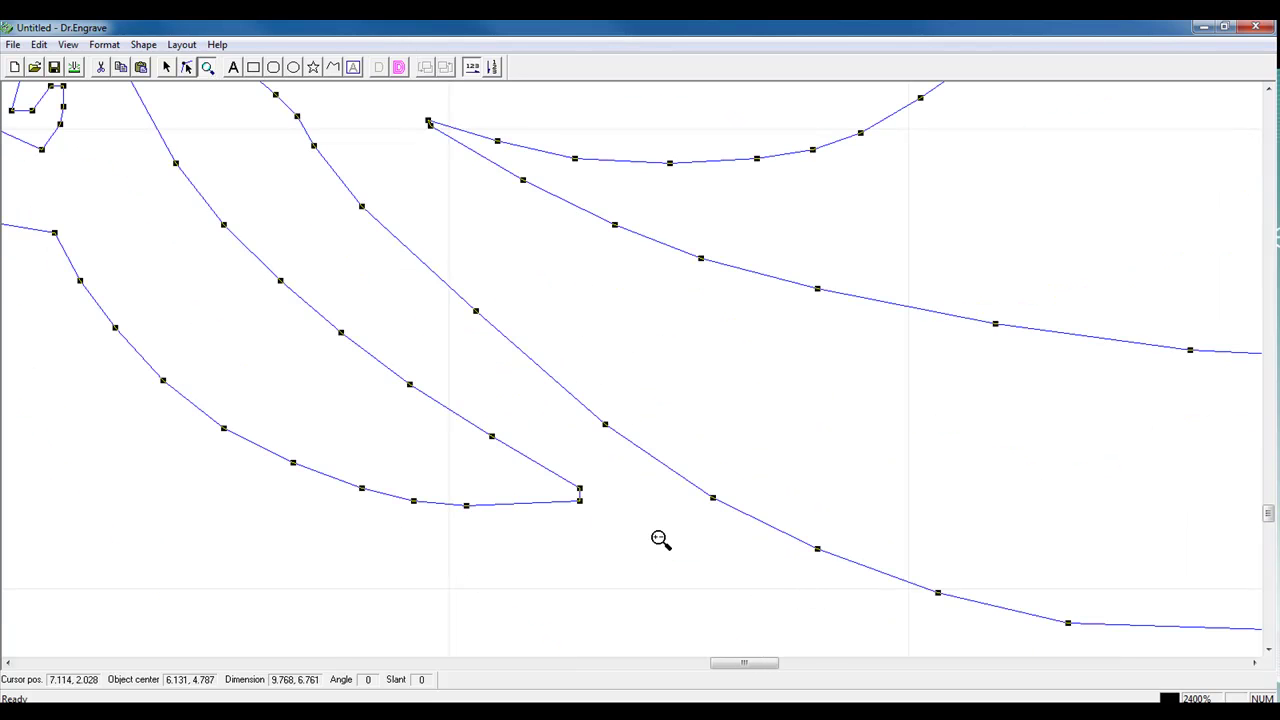
pyautogui.click(971, 472)
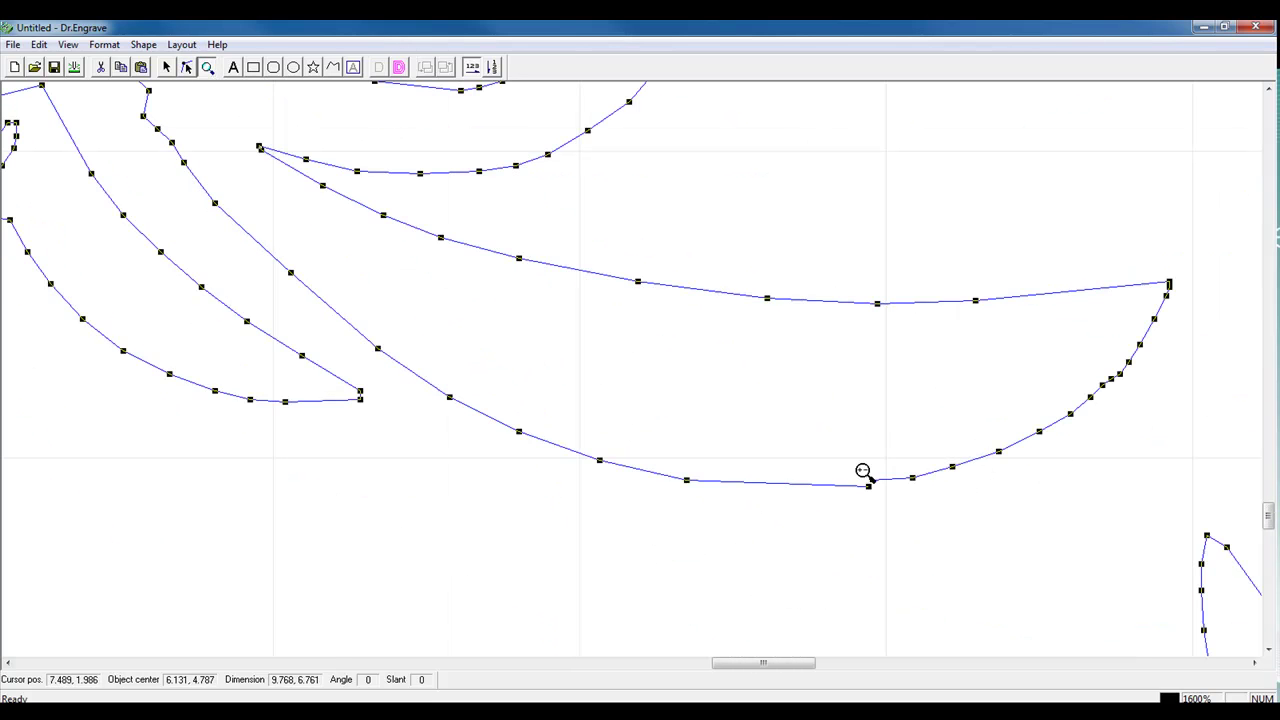
pyautogui.moveTo(812, 432); pyautogui.dragTo(981, 567)
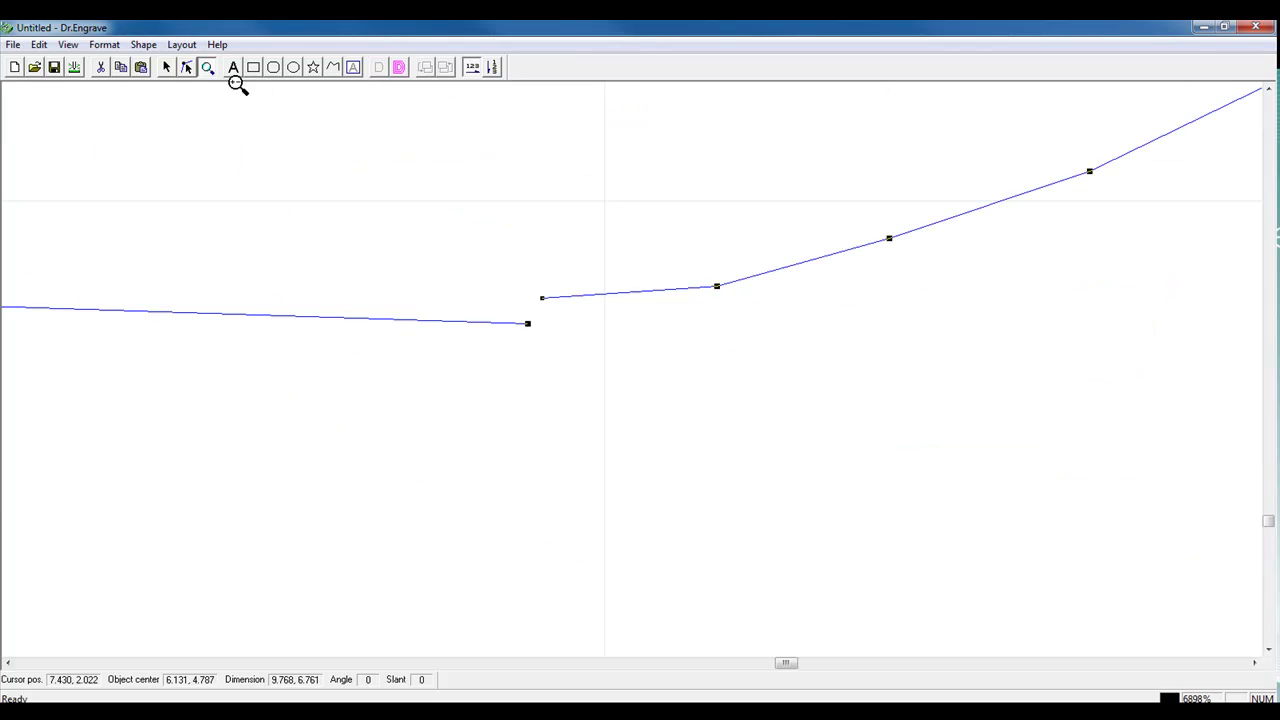
pyautogui.click(187, 67)
pyautogui.moveTo(528, 323); pyautogui.dragTo(528, 299)
pyautogui.rightClick(528, 299)
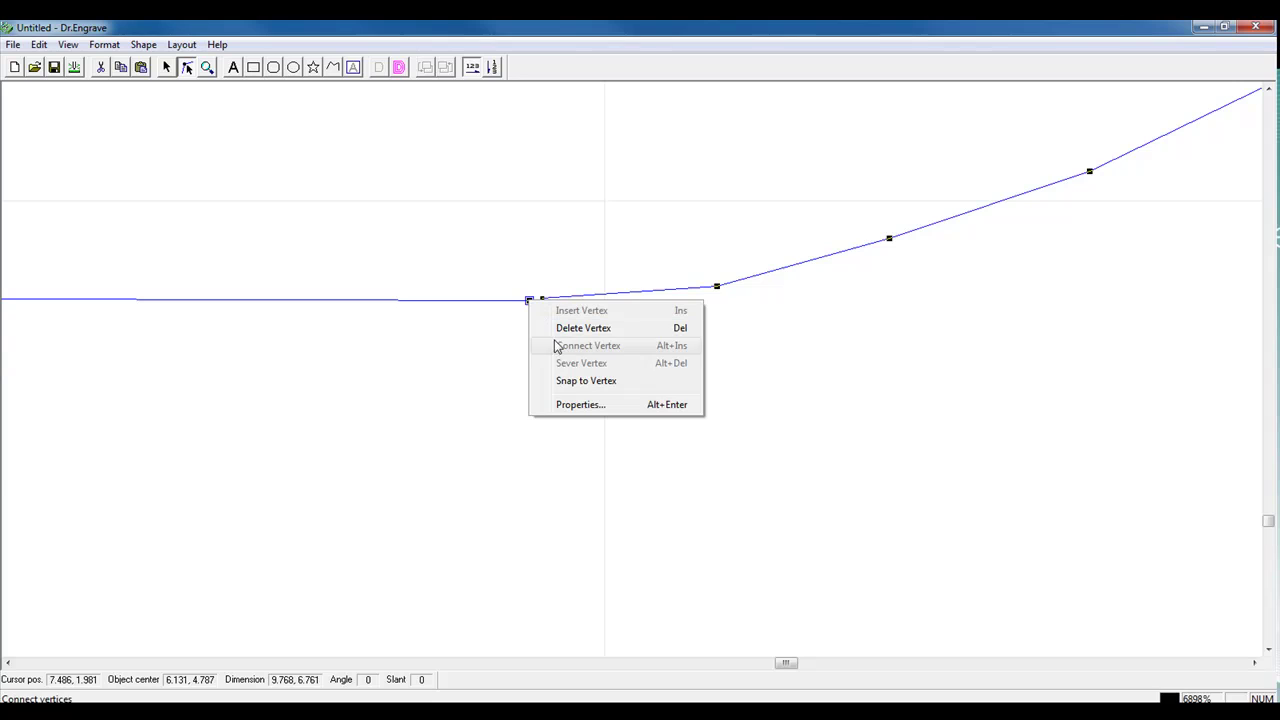
pyautogui.click(586, 381)
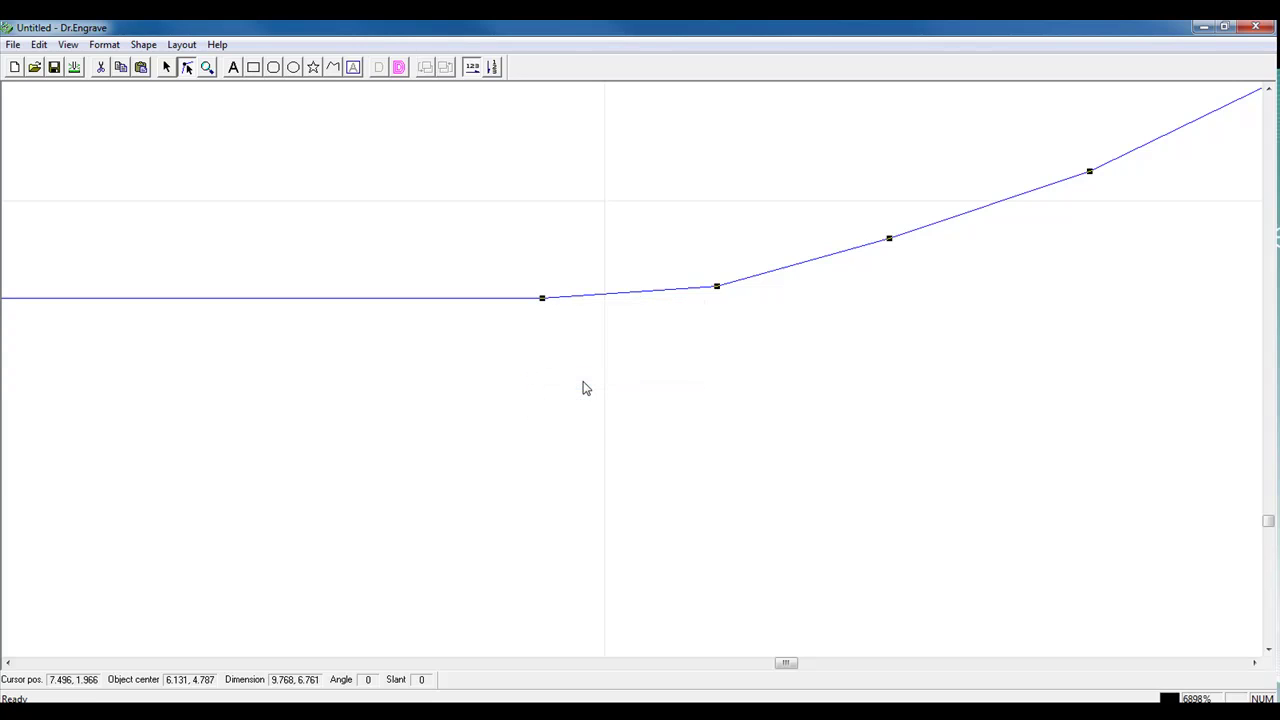
# Step: Fill the whole repaired winged heart with a contour fill at a pitch of 0.015
pyautogui.click(167, 67)
pyautogui.click(67, 44)
pyautogui.click(87, 86)
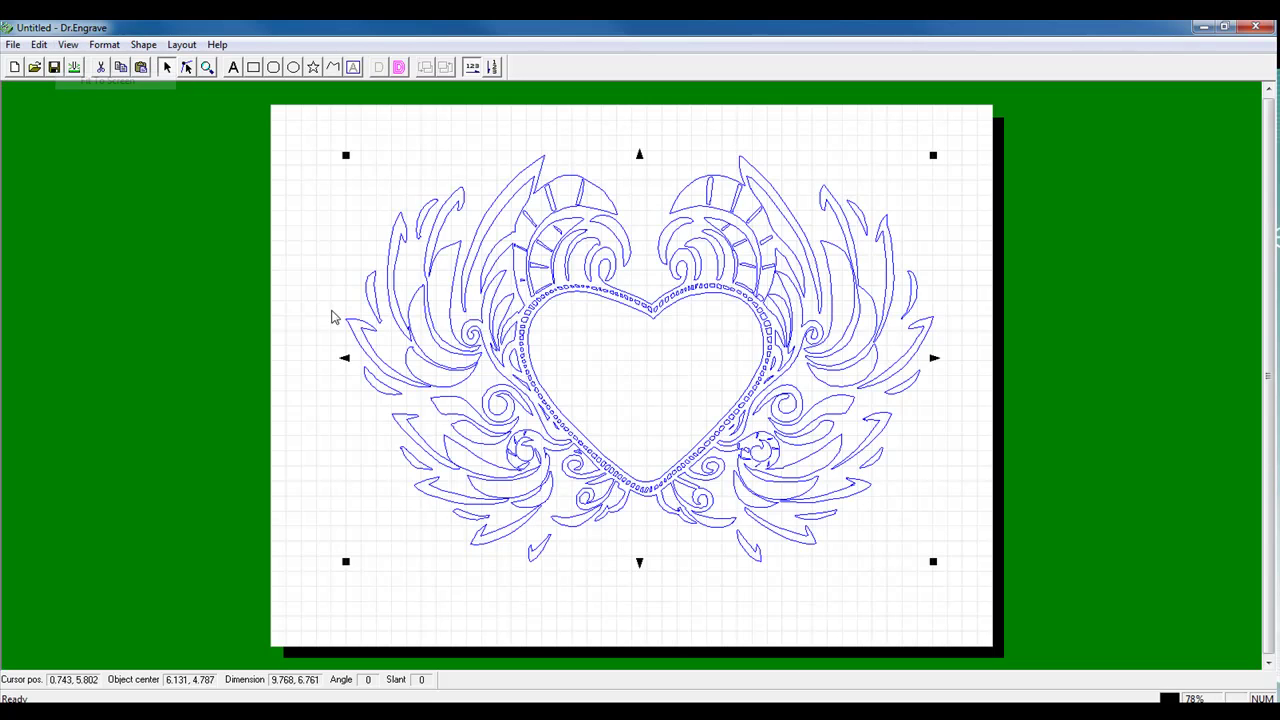
pyautogui.rightClick(578, 440)
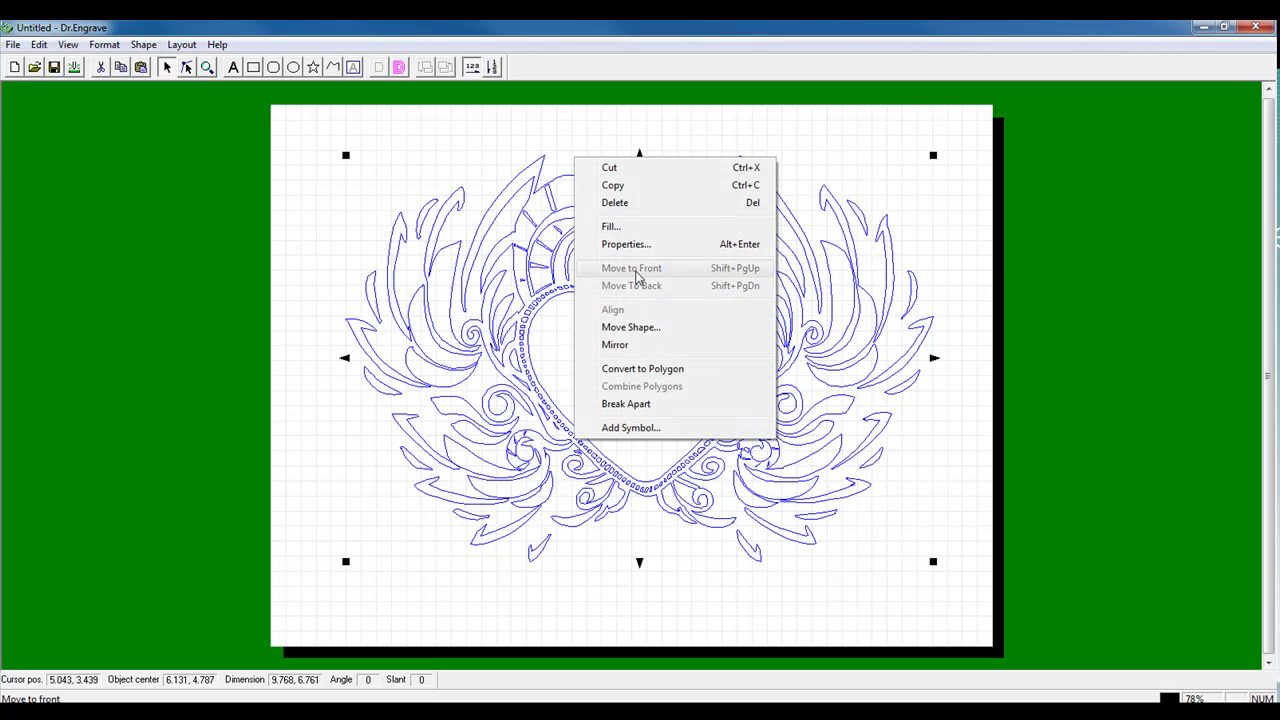
pyautogui.click(630, 227)
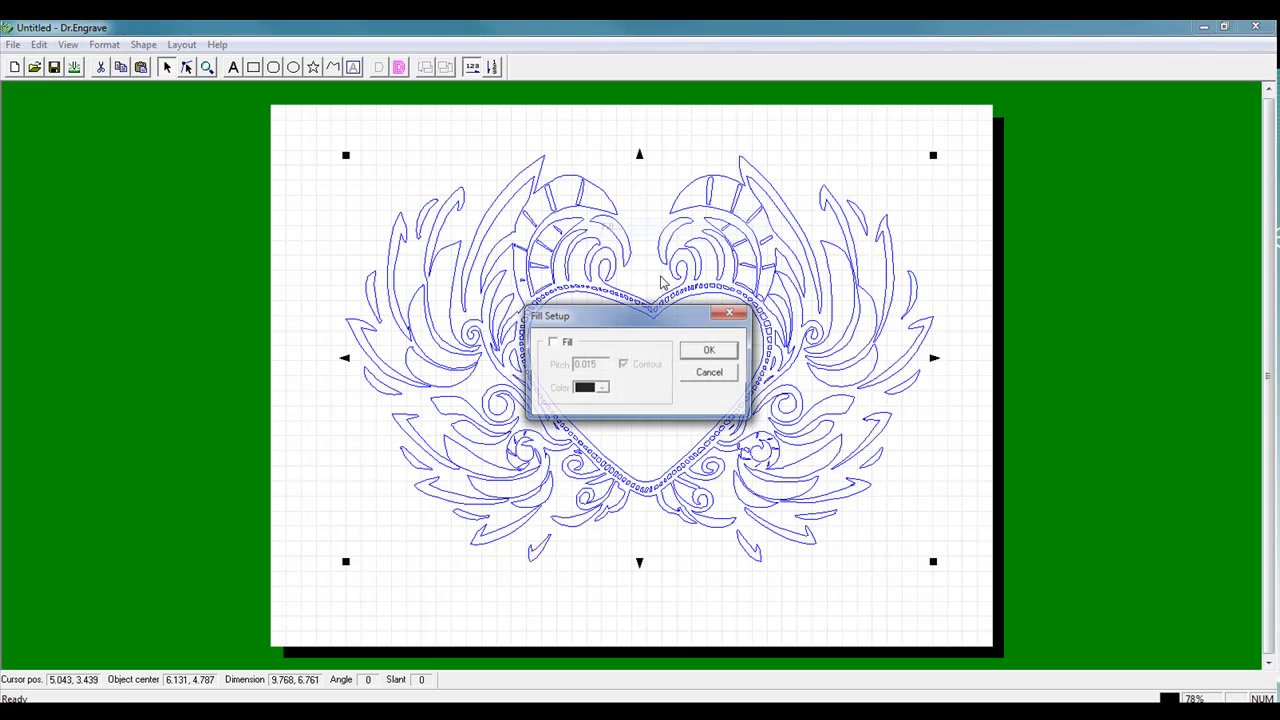
pyautogui.click(556, 346)
pyautogui.click(709, 350)
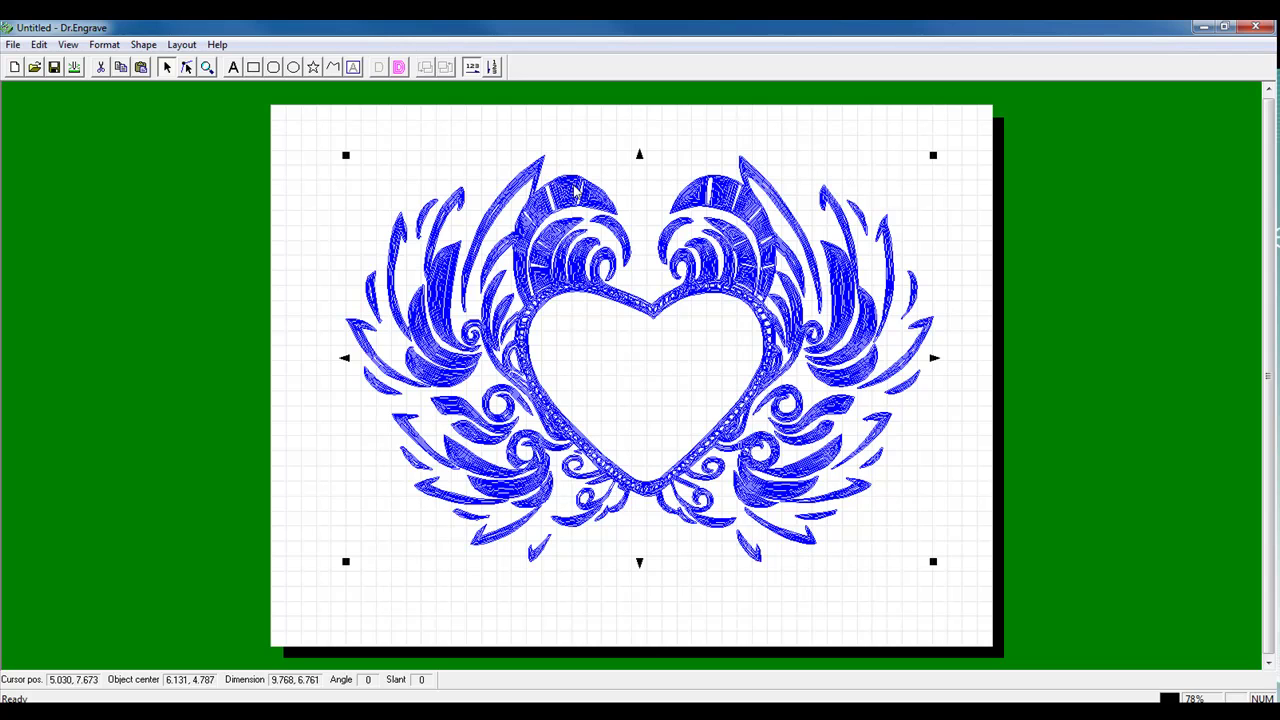
# Step: Turn off the contour fill on the repaired winged heart, leaving only its outlines
pyautogui.rightClick(520, 217)
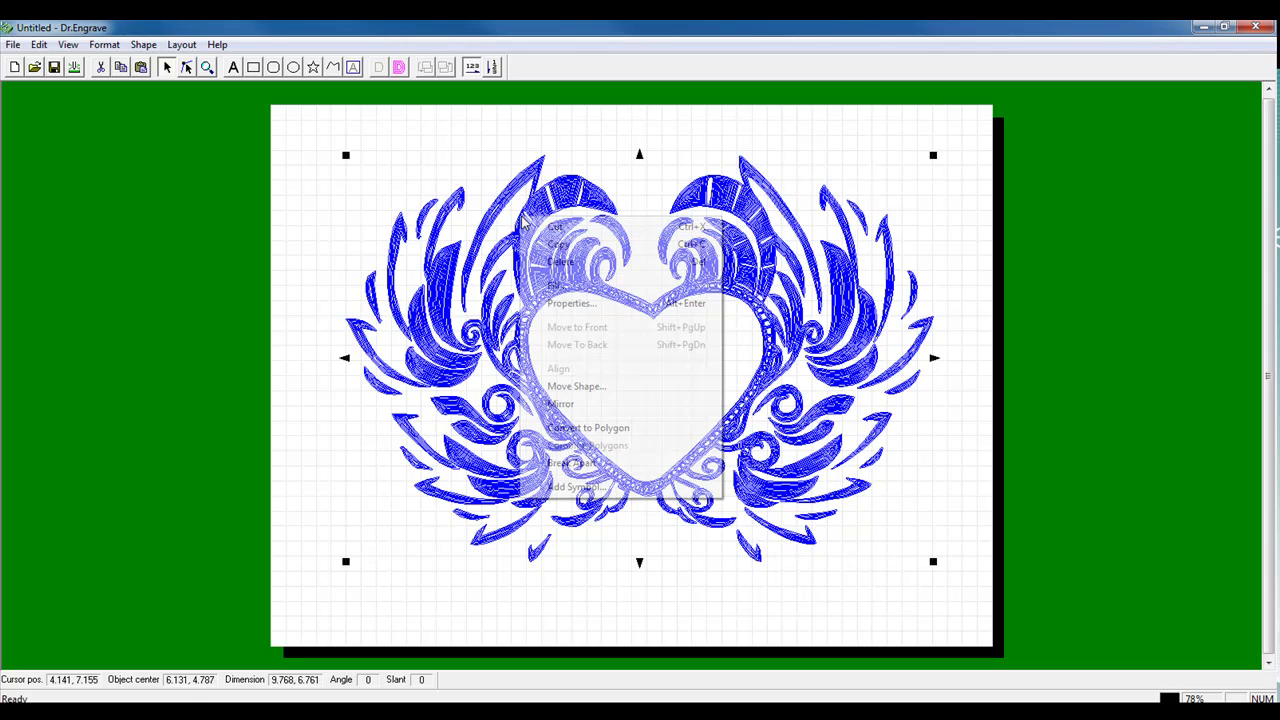
pyautogui.click(556, 287)
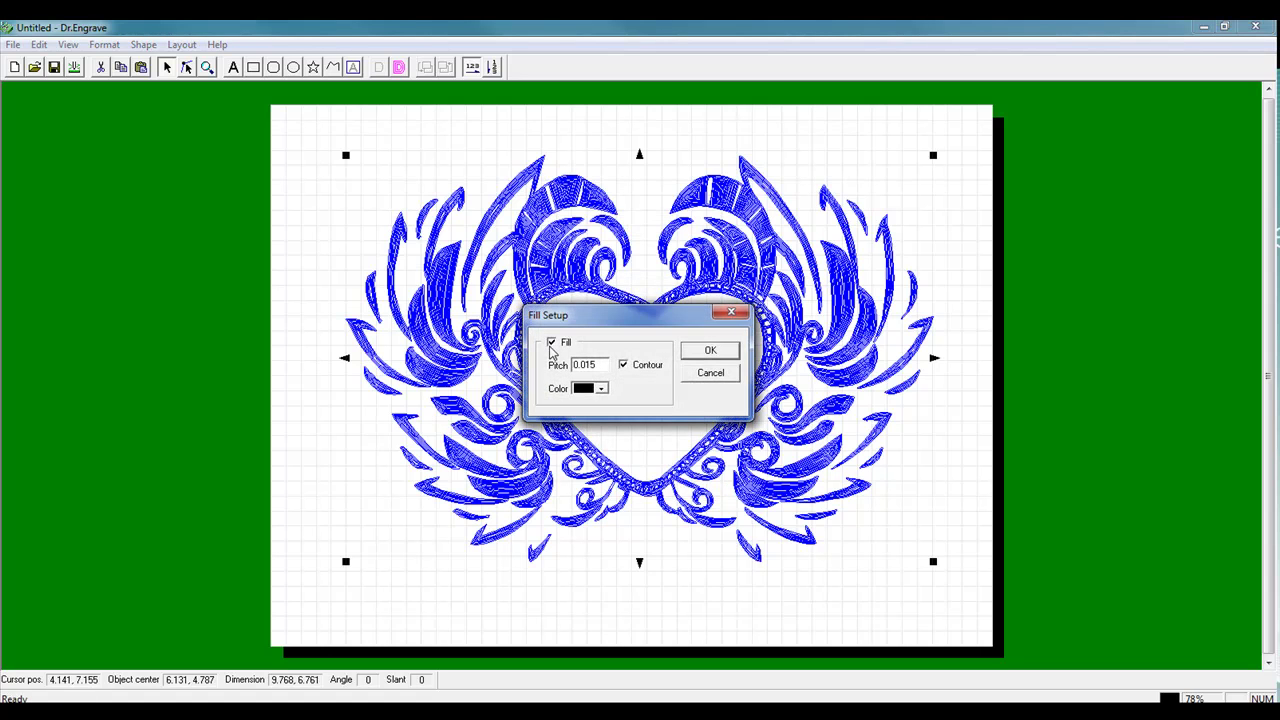
pyautogui.click(551, 344)
pyautogui.click(718, 354)
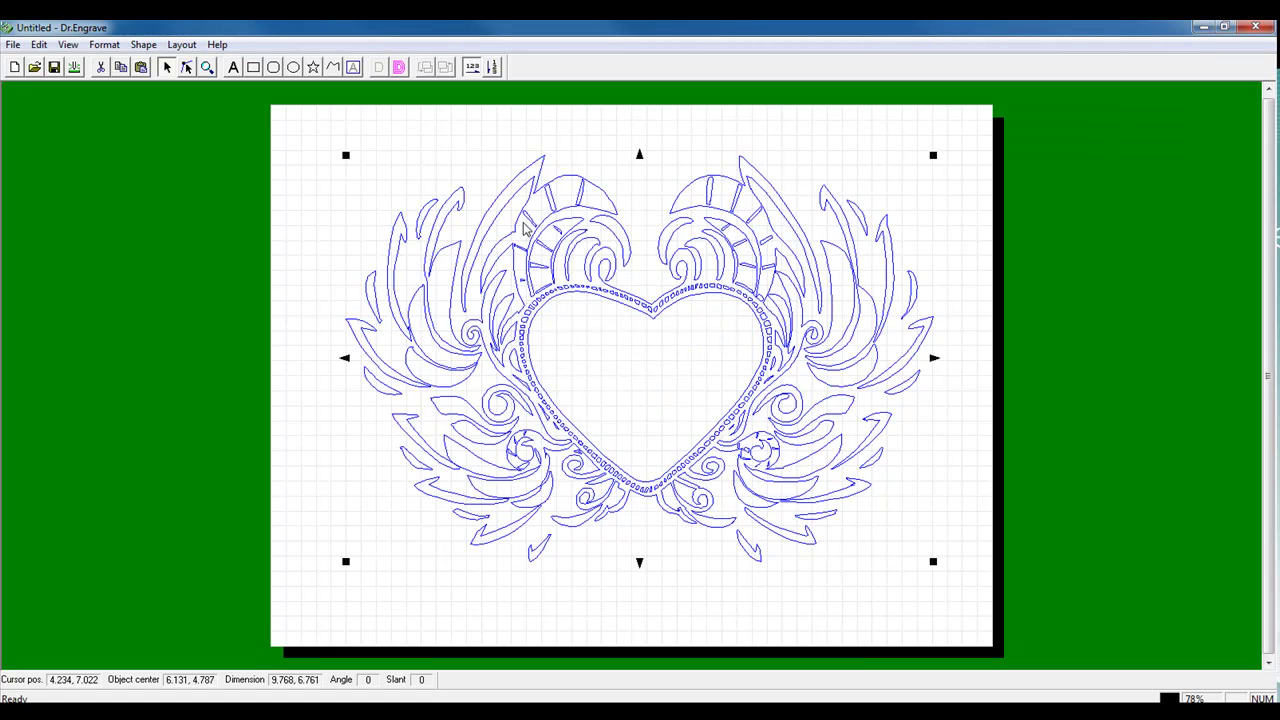
# Step: Draw a rectangle about 11.35 by 7.47 around the winged heart with a margin on all sides
pyautogui.click(208, 91)
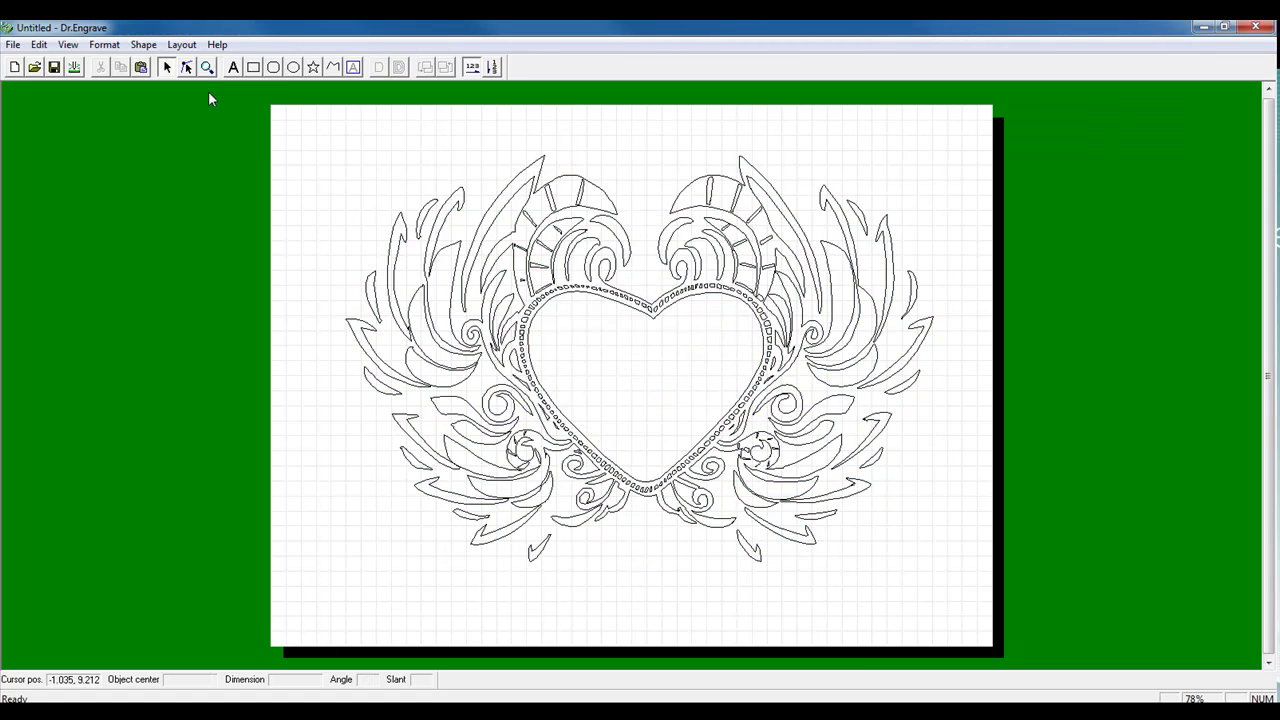
pyautogui.click(253, 67)
pyautogui.moveTo(300, 134); pyautogui.dragTo(983, 584)
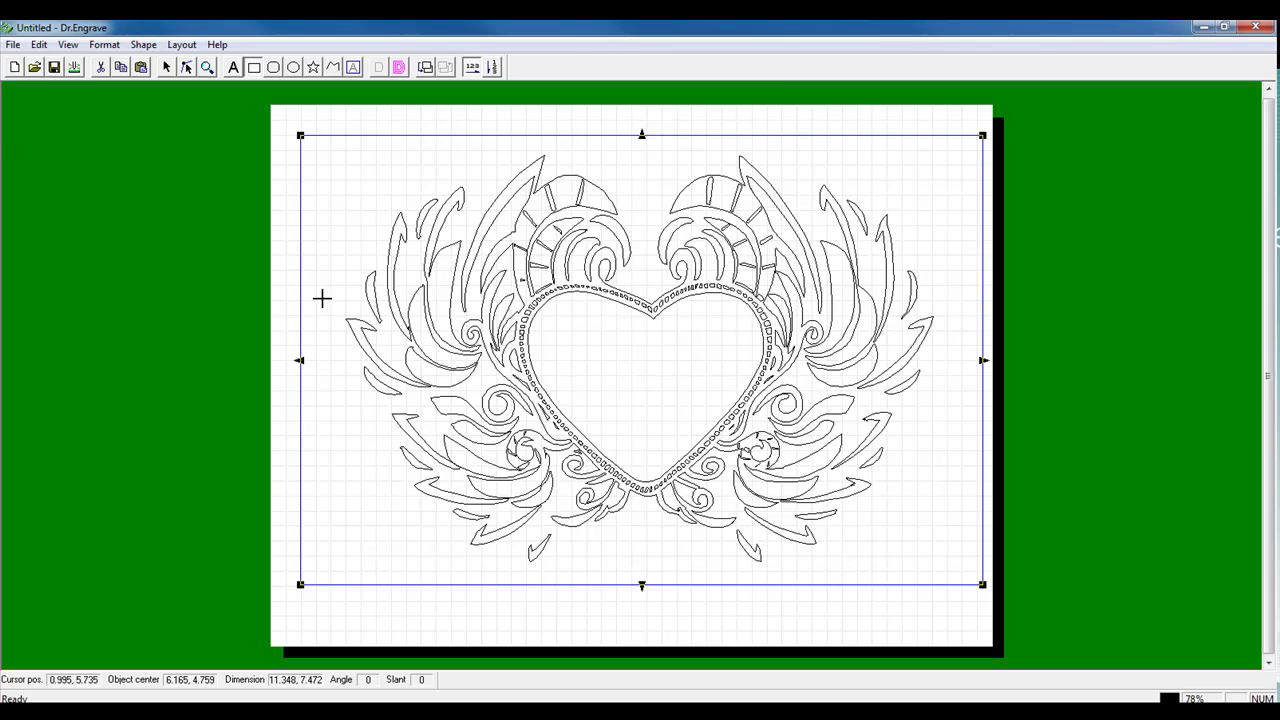
pyautogui.click(260, 213)
# Step: Select the rectangle together with the winged heart, convert them to polygons and combine them into one polygon
pyautogui.moveTo(268, 110); pyautogui.dragTo(1048, 641)
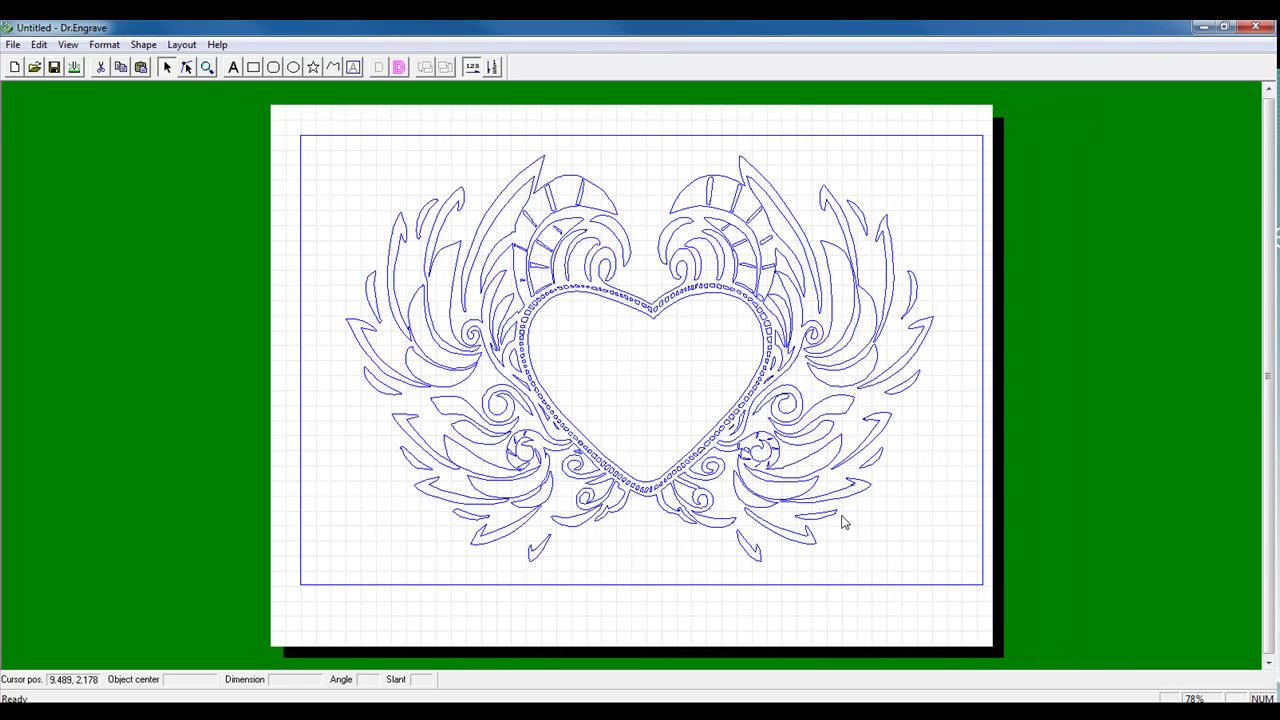
pyautogui.rightClick(761, 423)
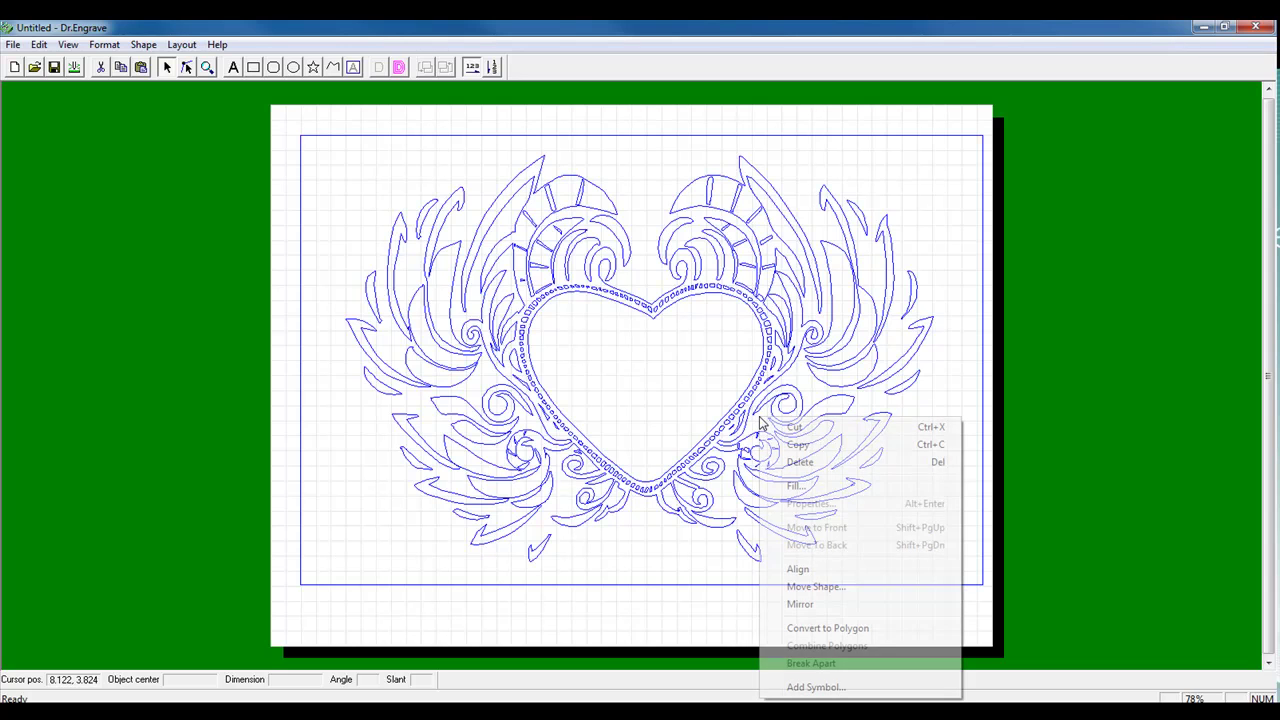
pyautogui.click(817, 630)
pyautogui.rightClick(774, 497)
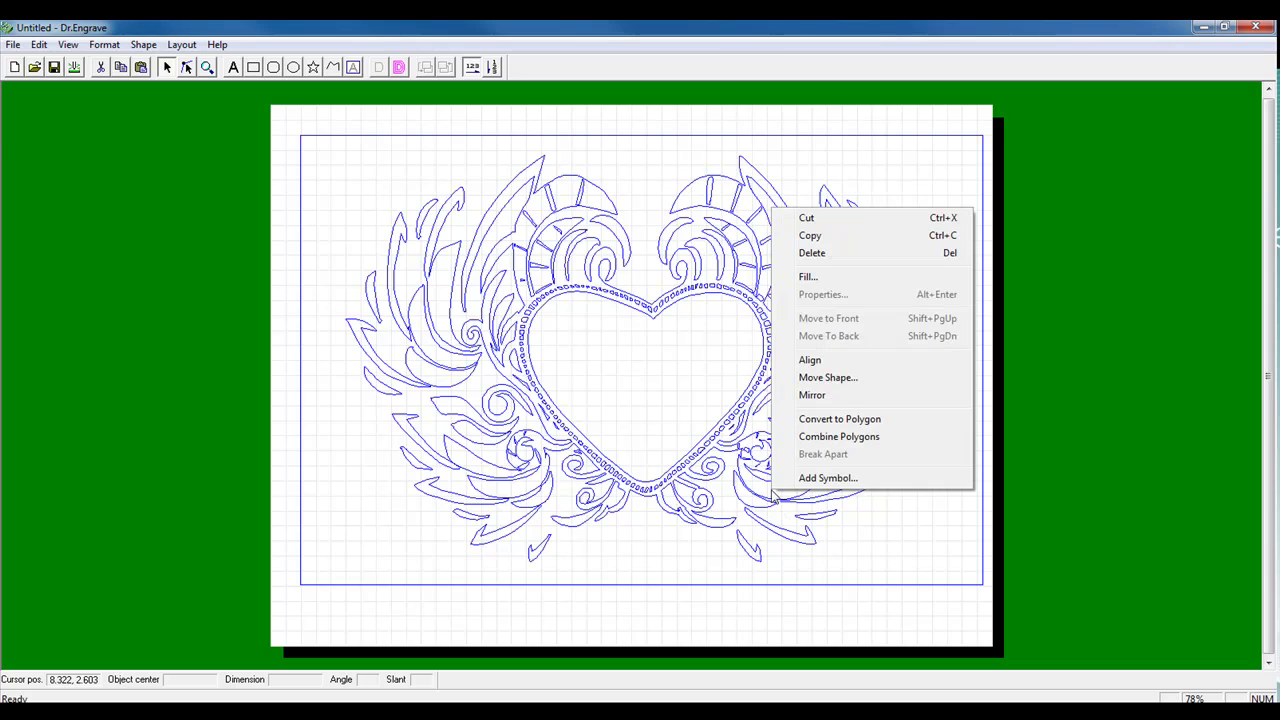
pyautogui.click(828, 437)
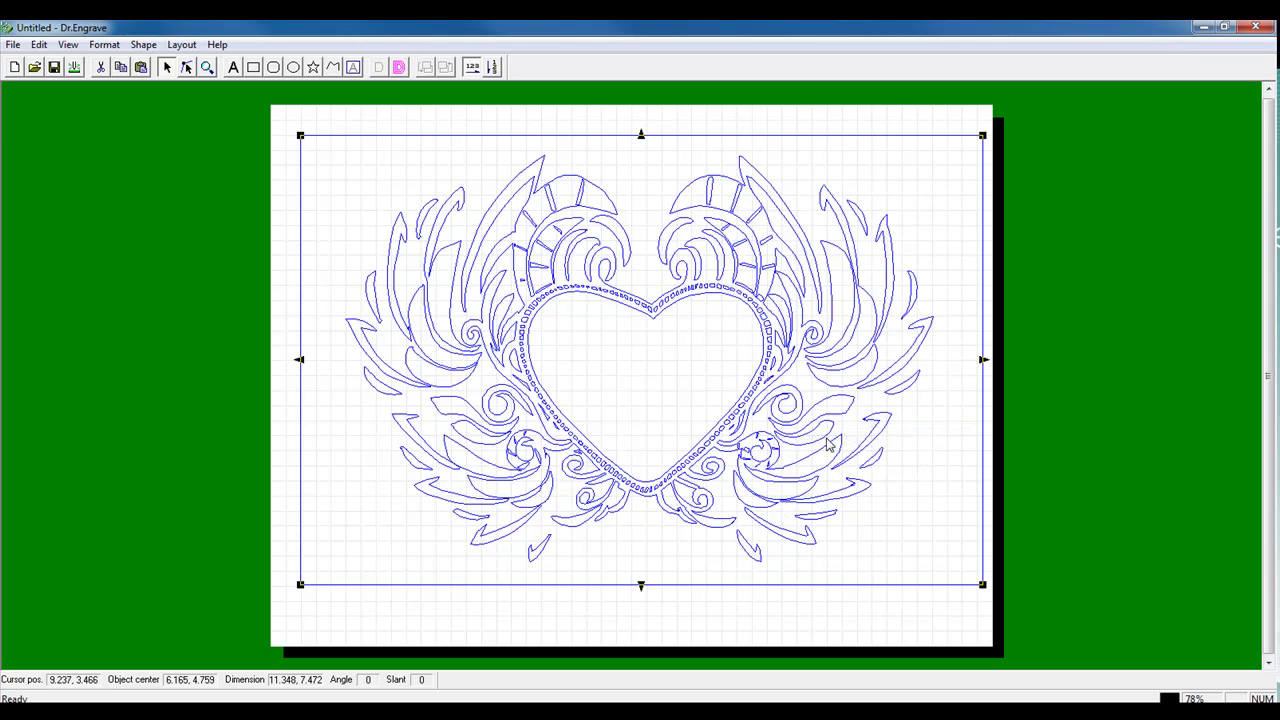
# Step: Apply a black contour fill at a pitch of 0.015 to the combined rectangle and winged heart
pyautogui.click(716, 571)
pyautogui.click(720, 546)
pyautogui.rightClick(558, 280)
pyautogui.click(594, 345)
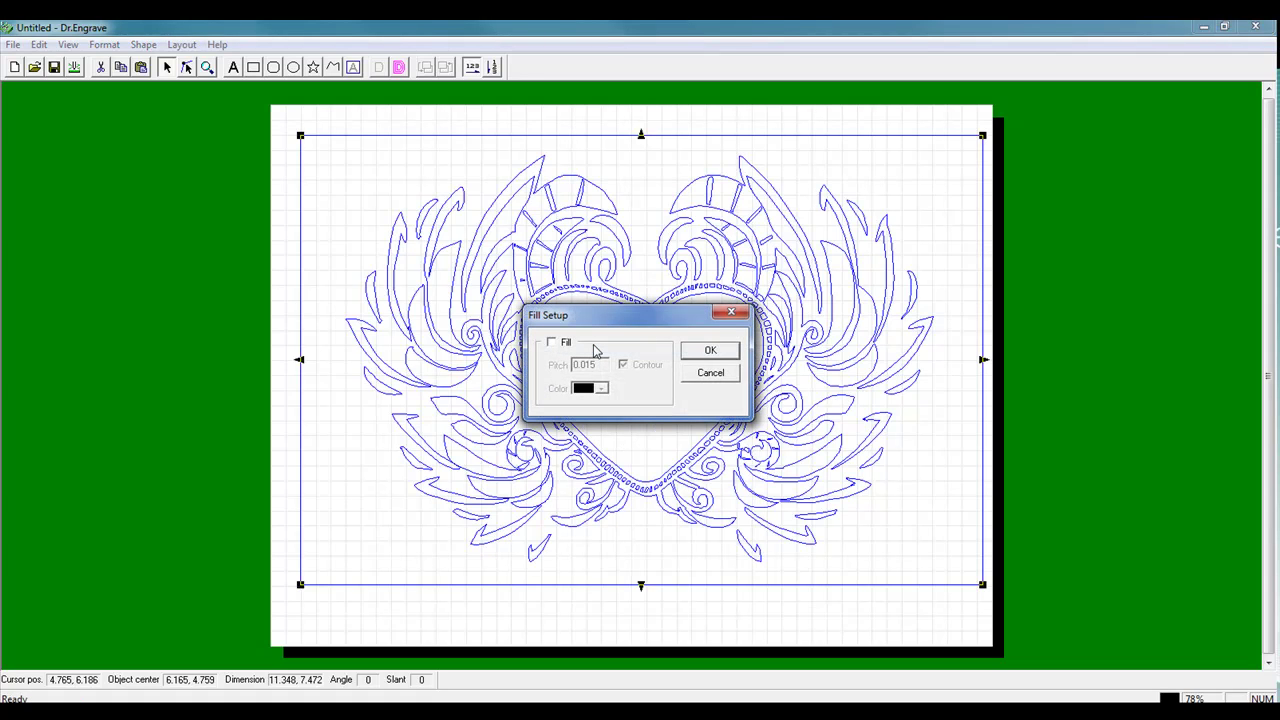
pyautogui.click(552, 344)
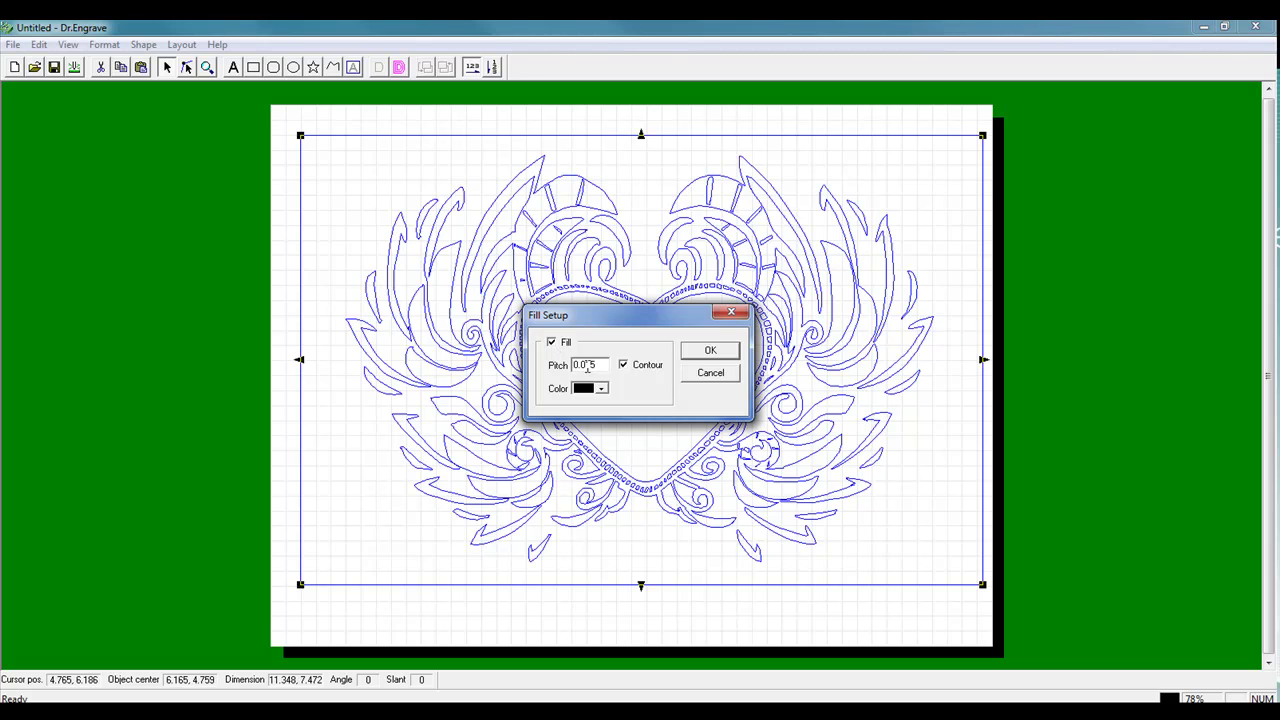
pyautogui.click(709, 354)
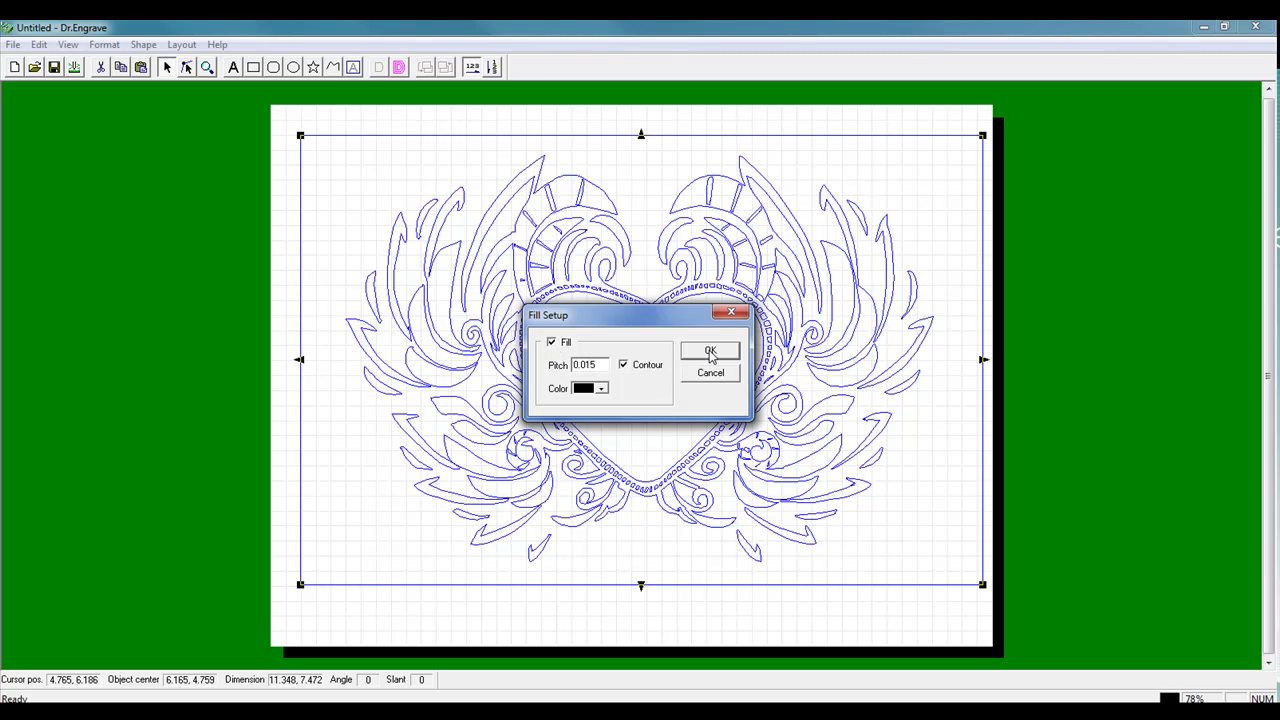